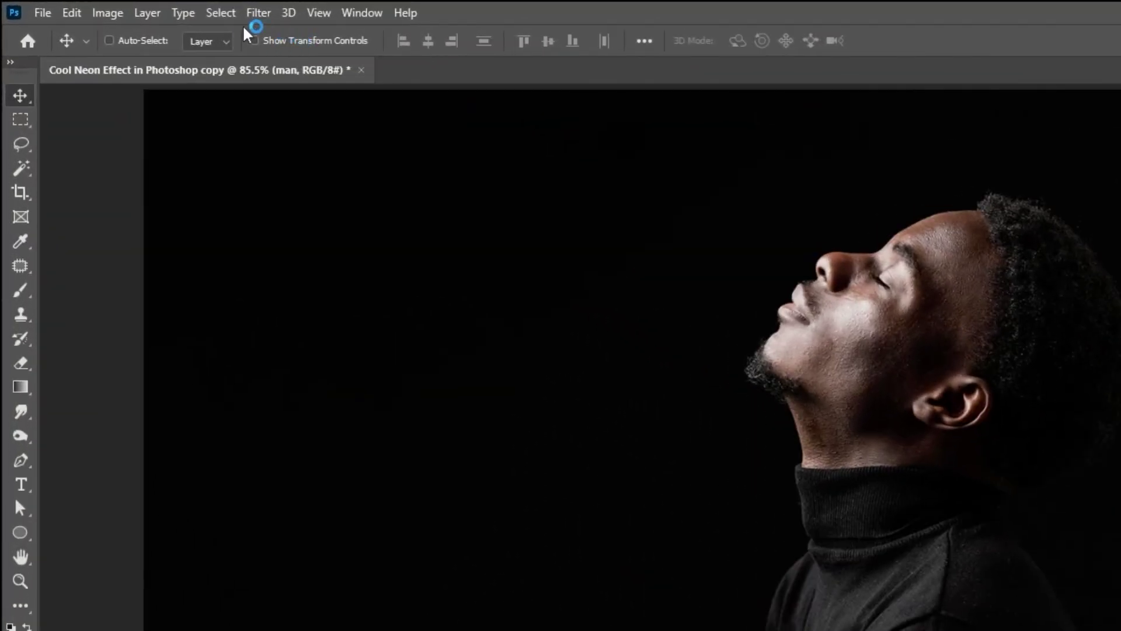
Select the man with Select > Subject and copy him onto a new Layer 1 with Ctrl+J.
click(137, 7)
click(272, 230)
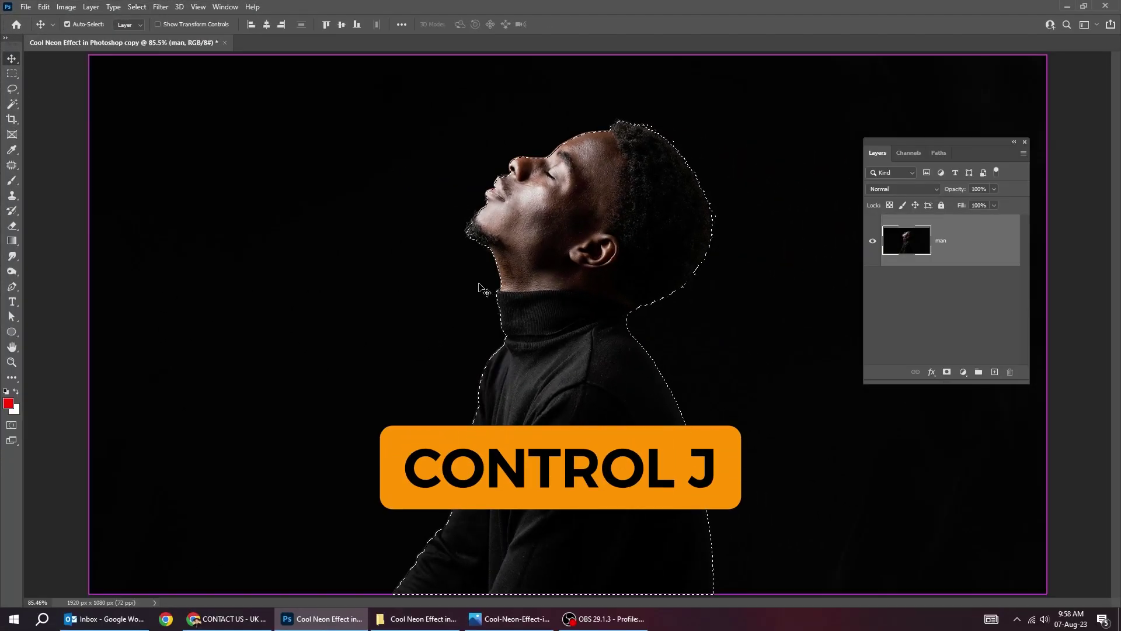
key(ctrl+j)
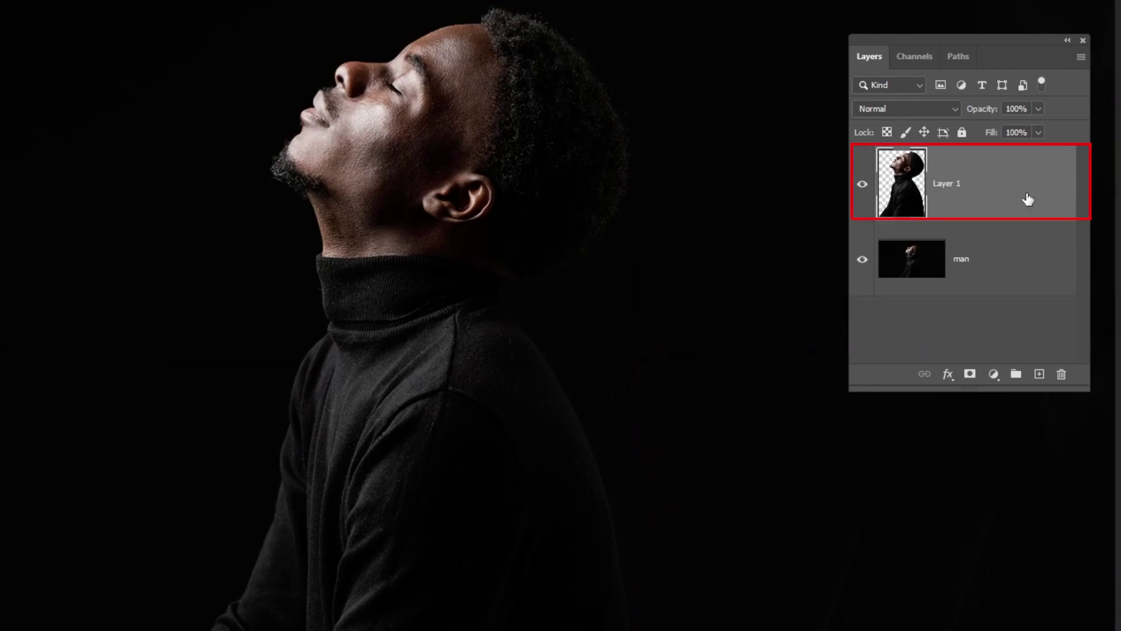
On the original man layer, draw a circle around his head with the Ellipse tool.
click(990, 267)
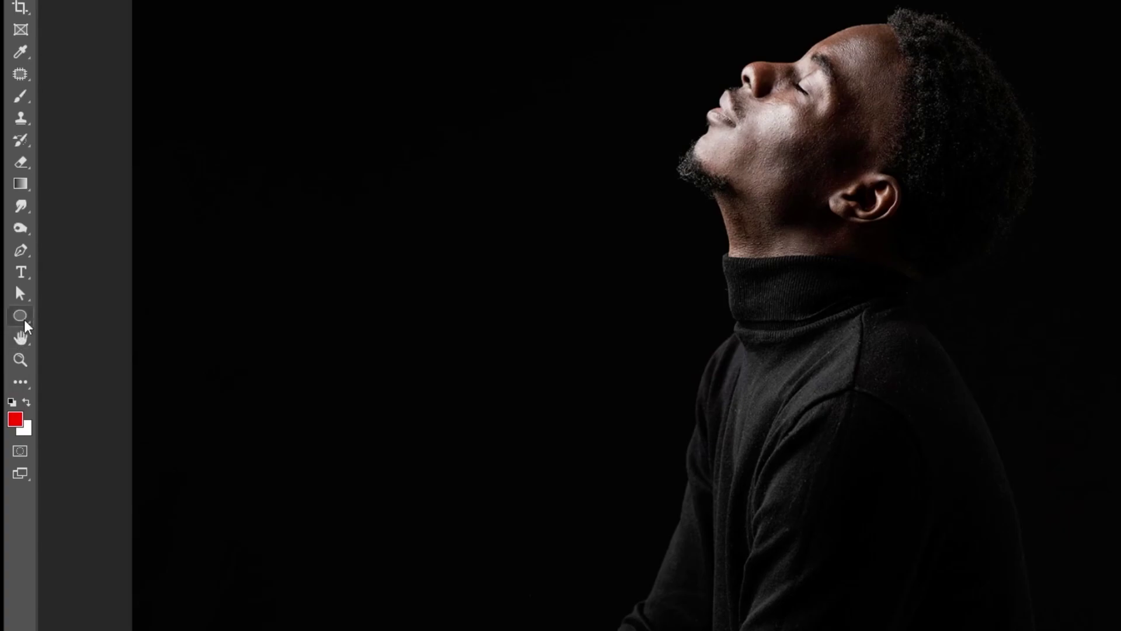
right_click(23, 320)
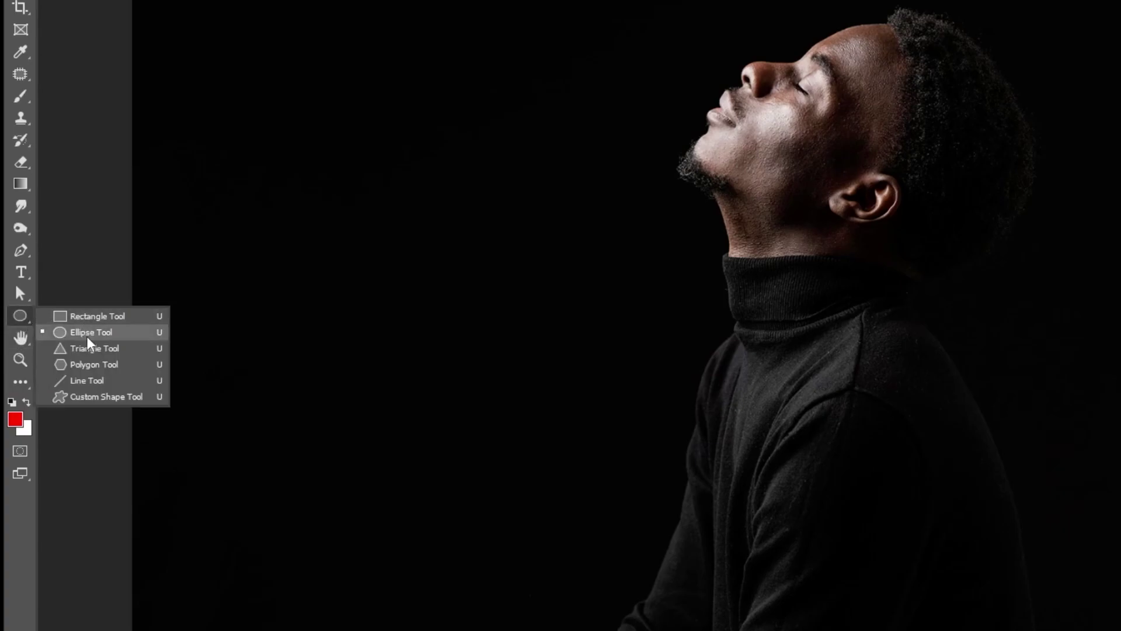
click(89, 329)
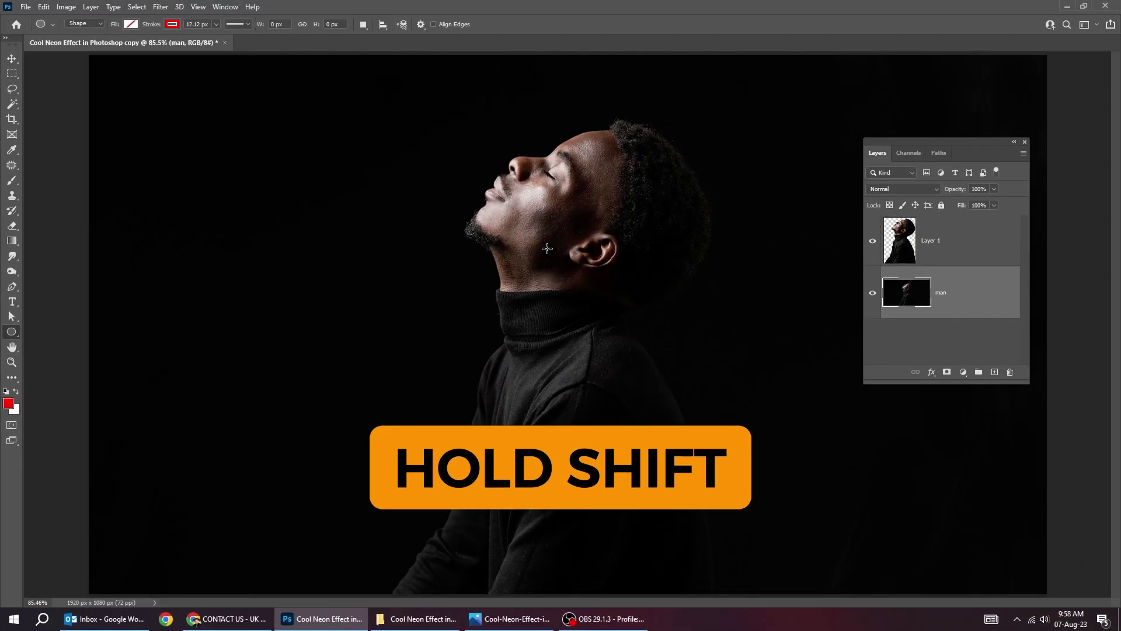
drag(547, 248, 717, 547)
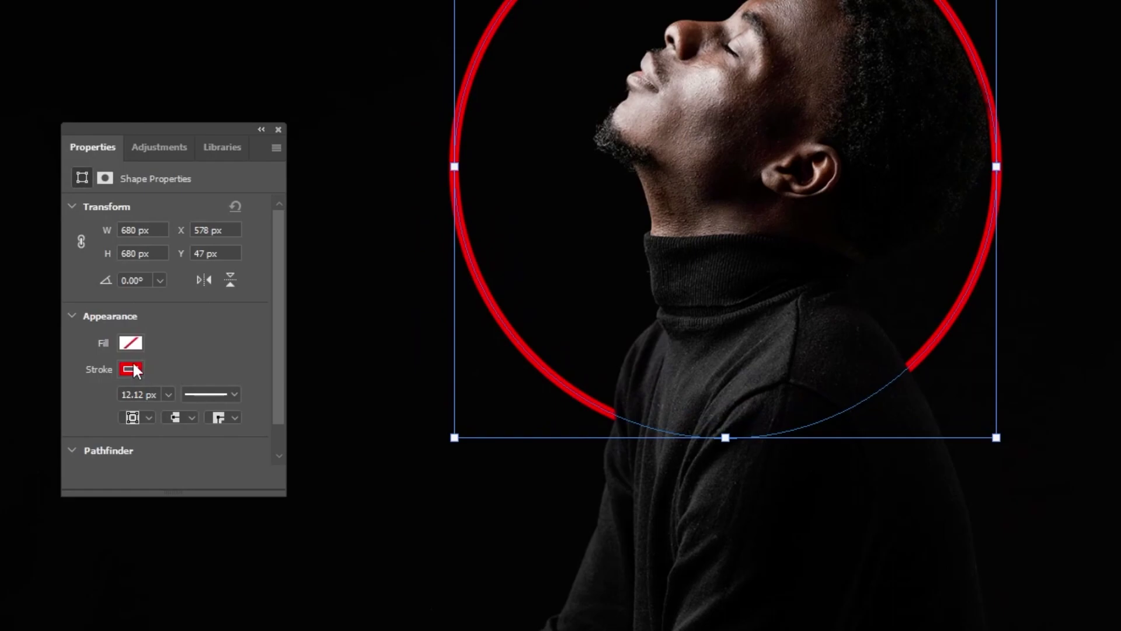
Give the circle a red ff0000 14 px stroke with no fill and center it on the head.
click(175, 374)
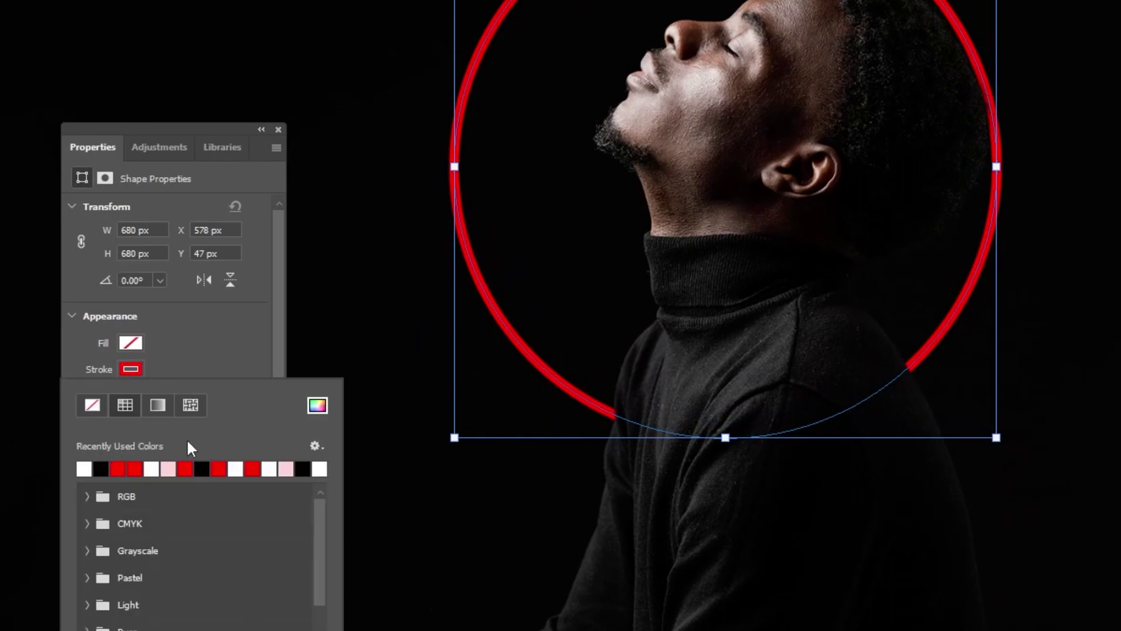
click(317, 406)
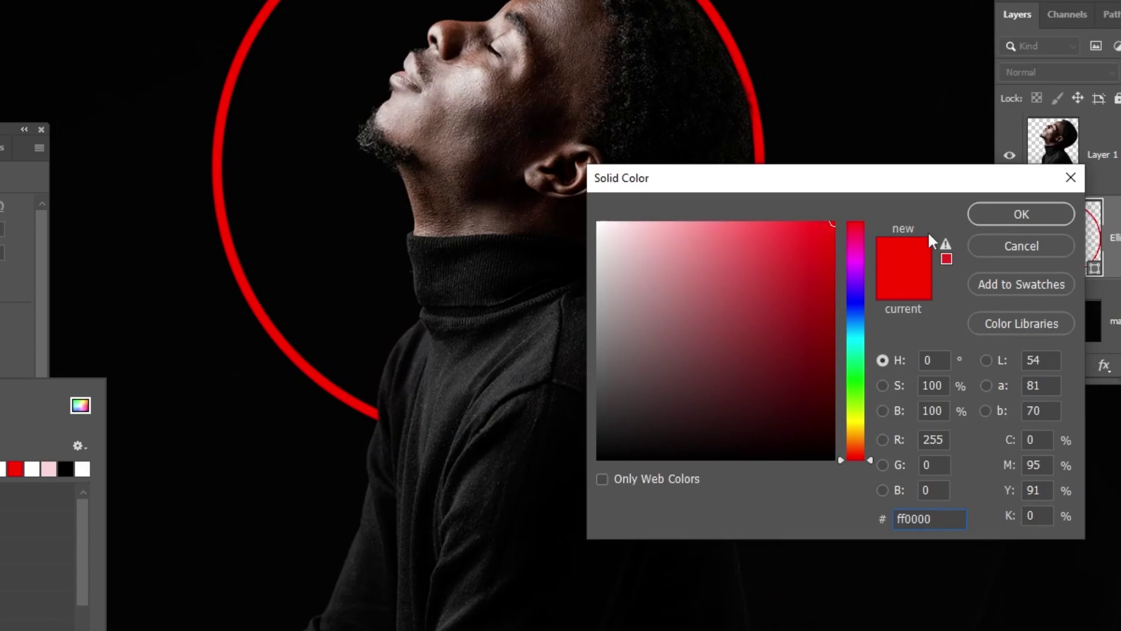
key(Return)
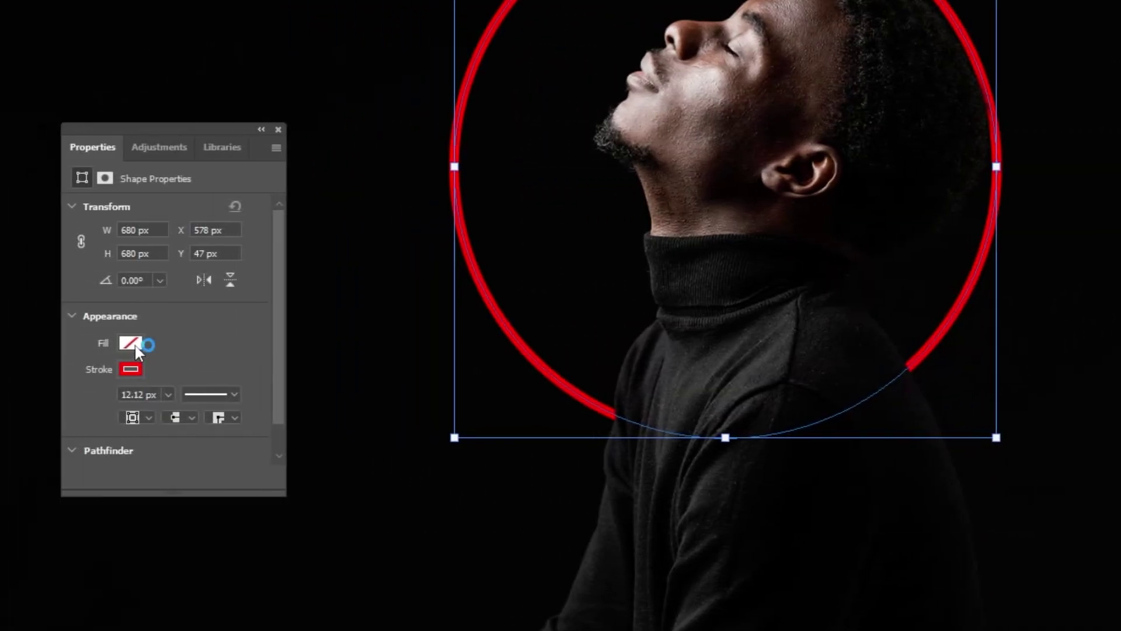
click(131, 344)
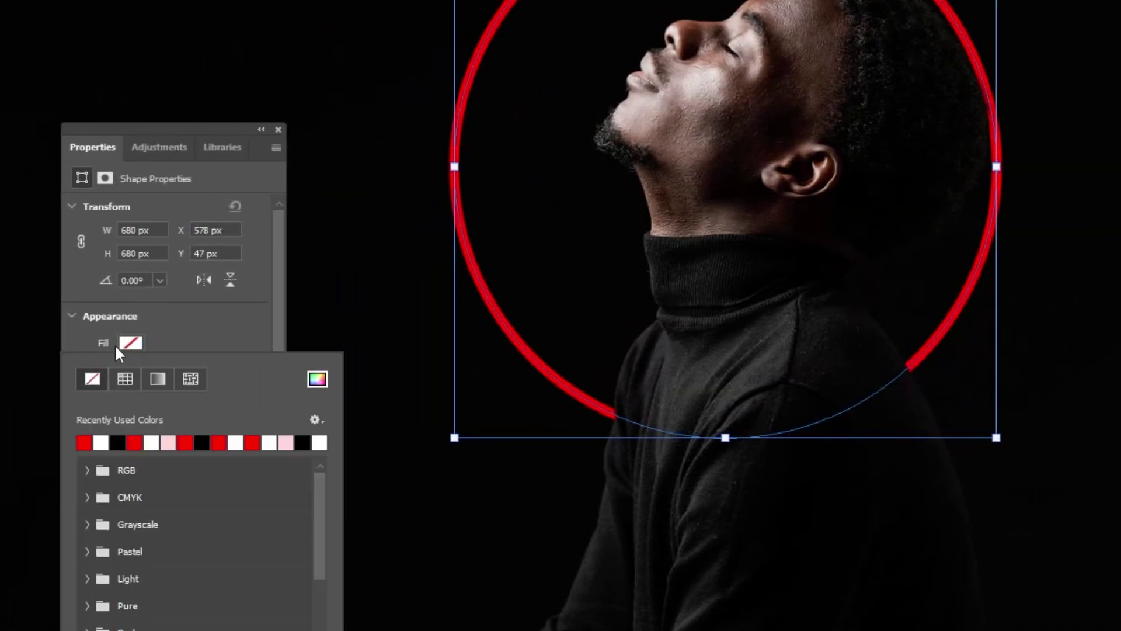
click(170, 336)
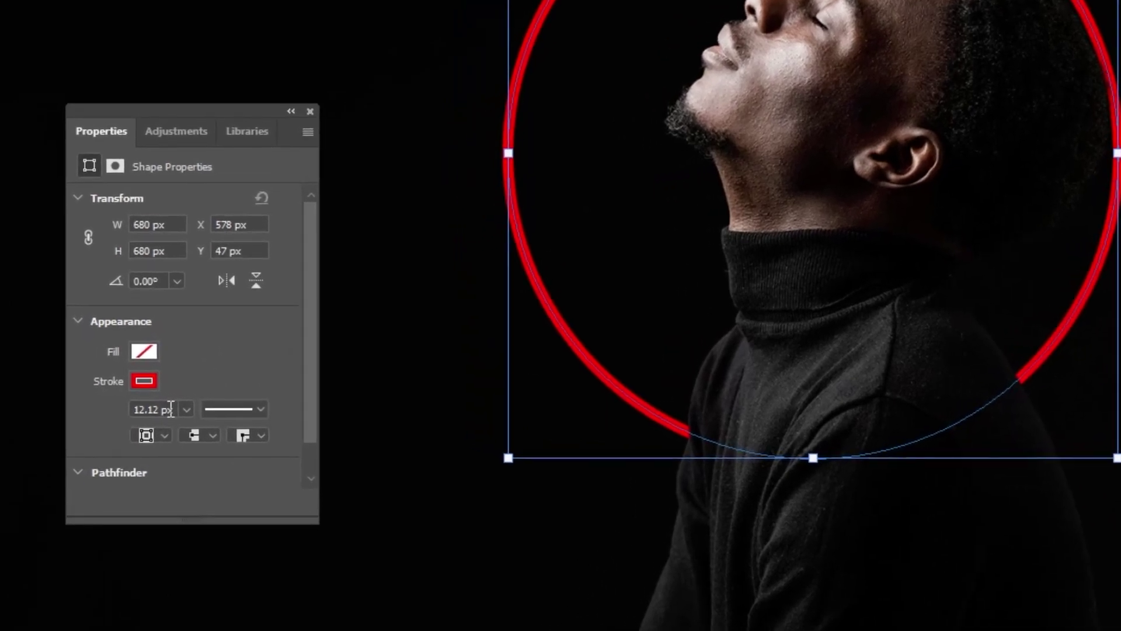
drag(170, 410, 82, 406)
key(Return)
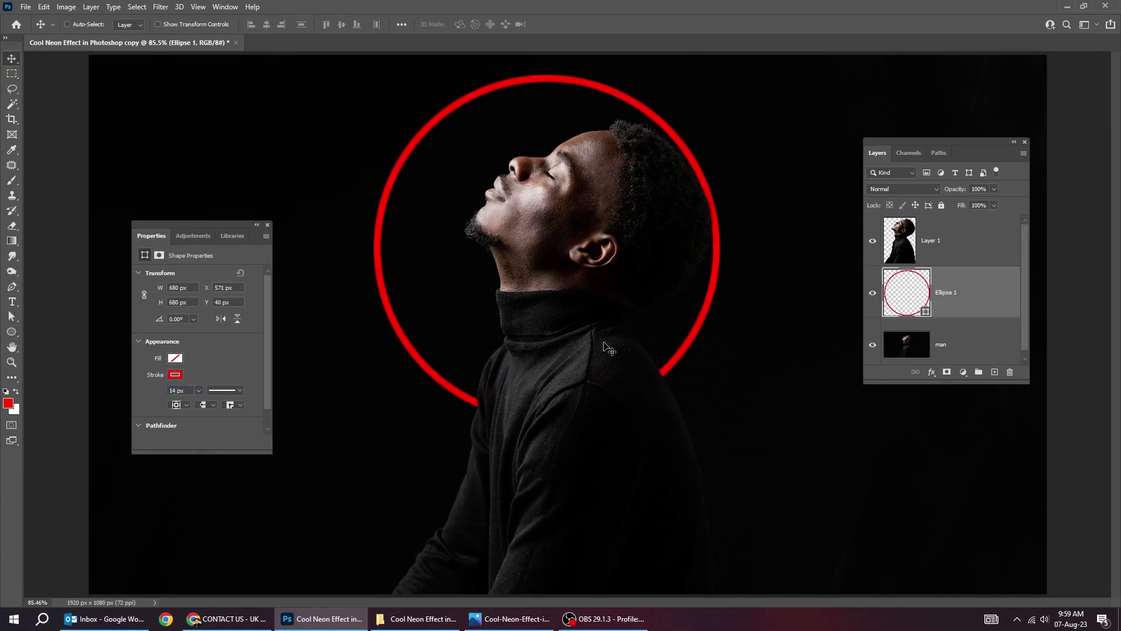
drag(611, 340, 651, 325)
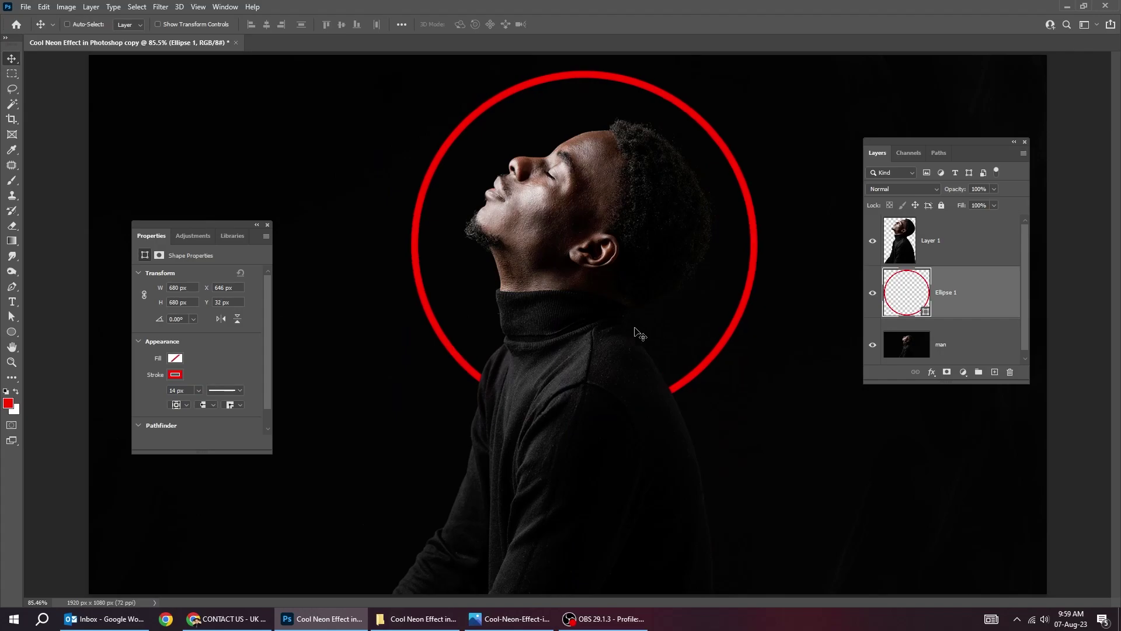
Add a red Outer Glow to Ellipse 1 (Screen, 42%, spread 13%, size 60 px).
click(267, 226)
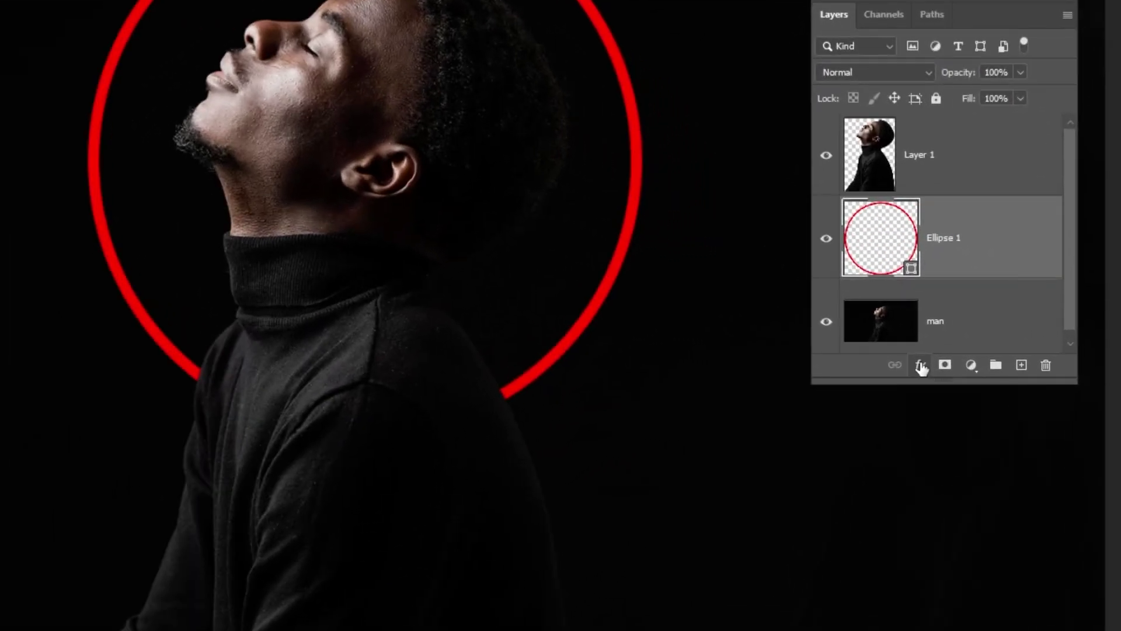
click(932, 372)
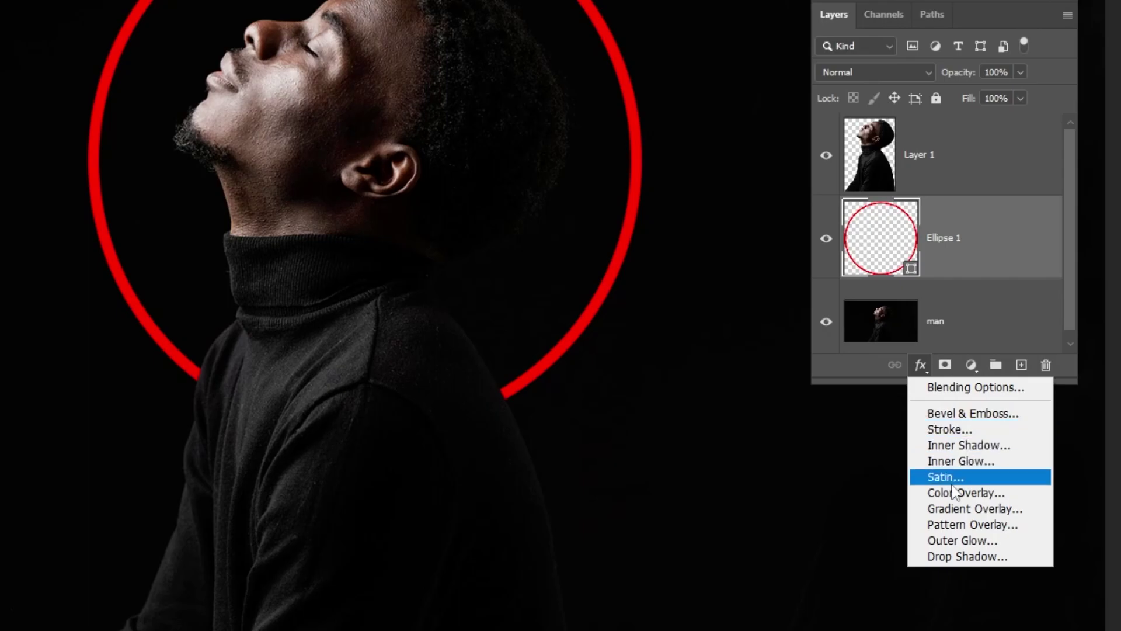
click(962, 540)
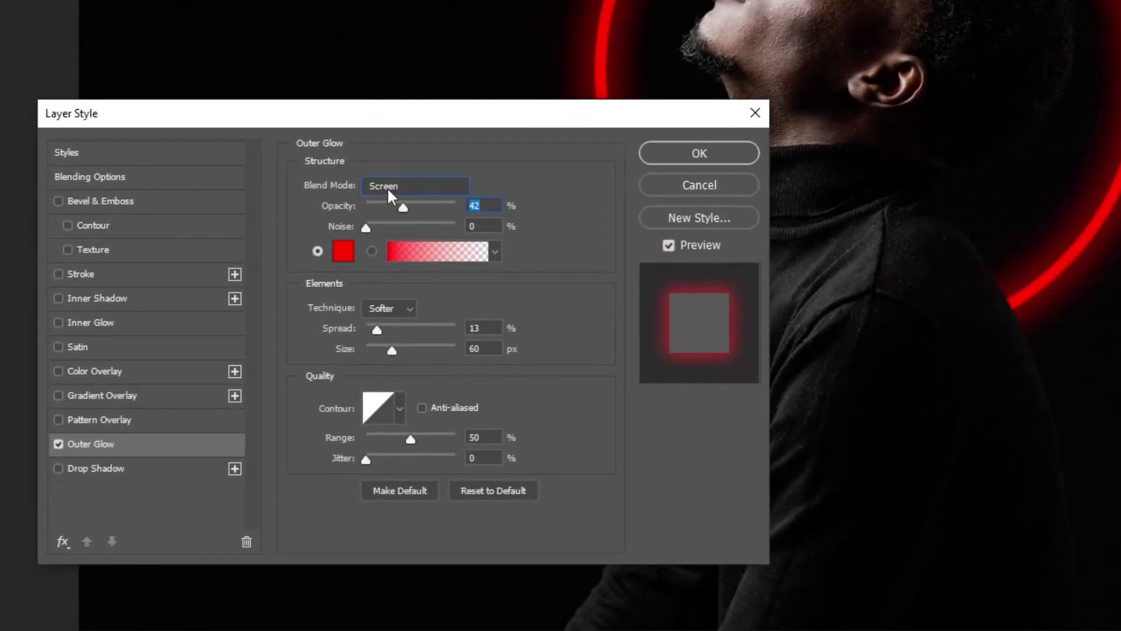
click(387, 187)
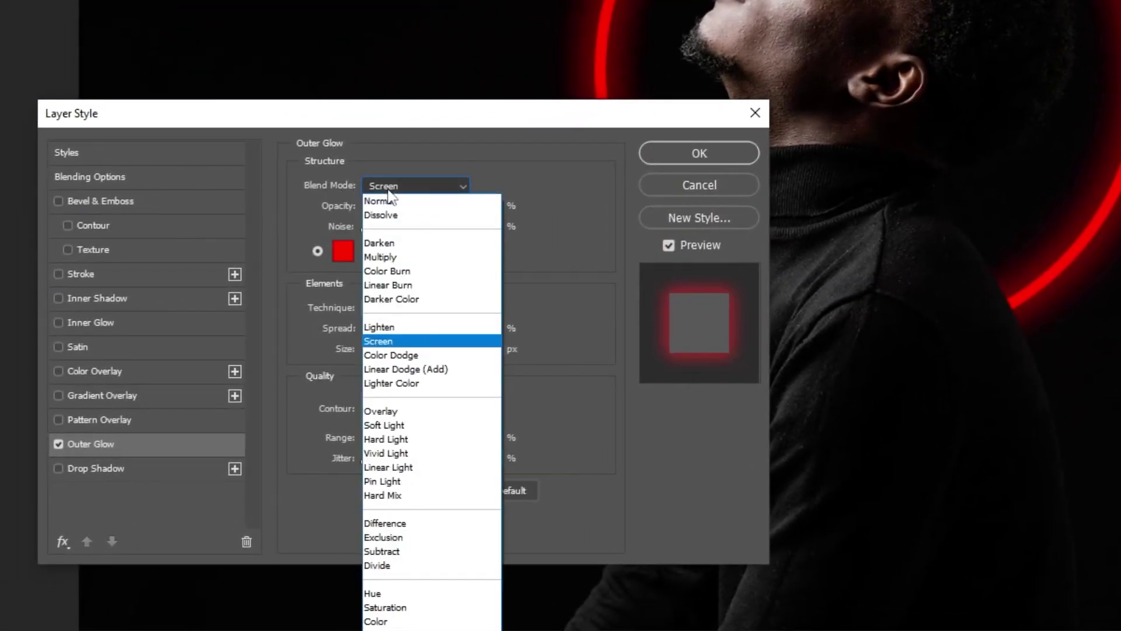
click(398, 339)
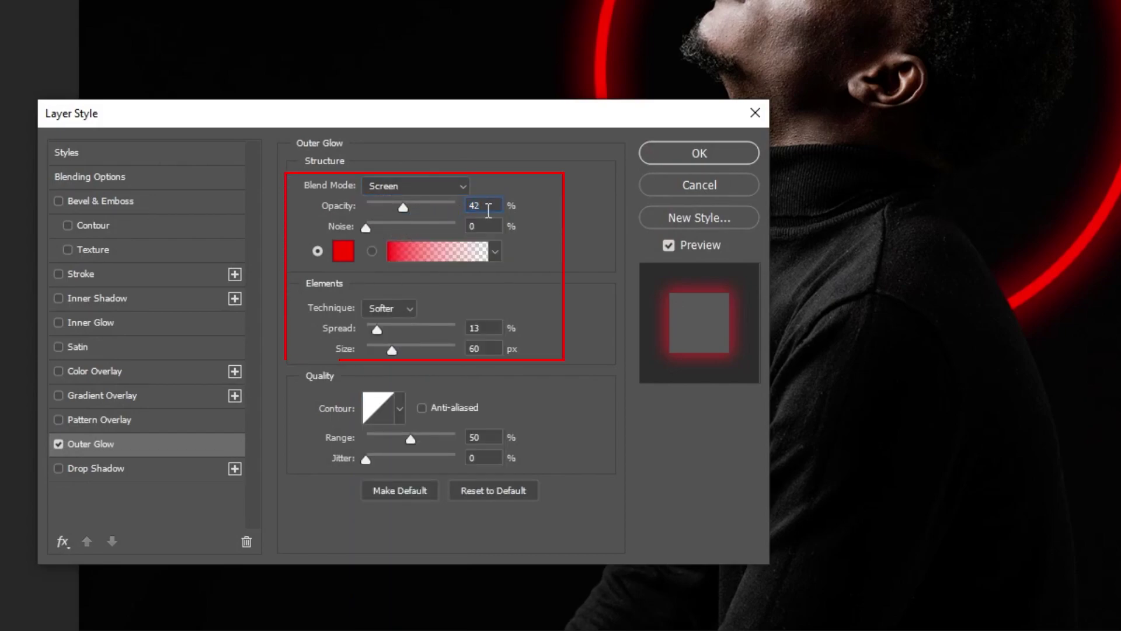
click(341, 252)
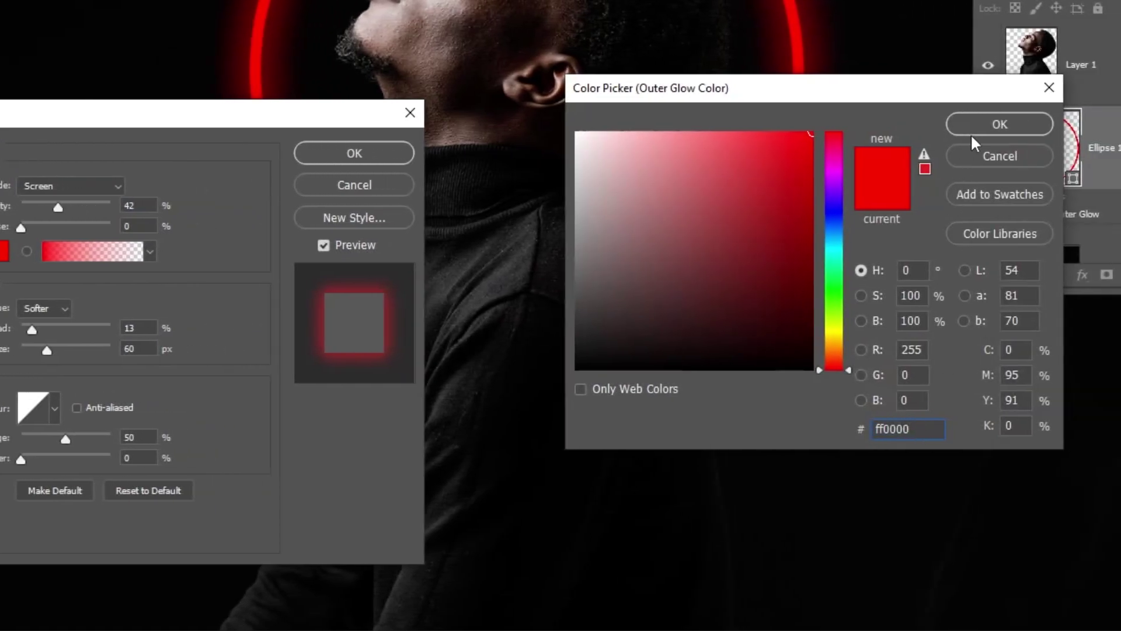
click(973, 133)
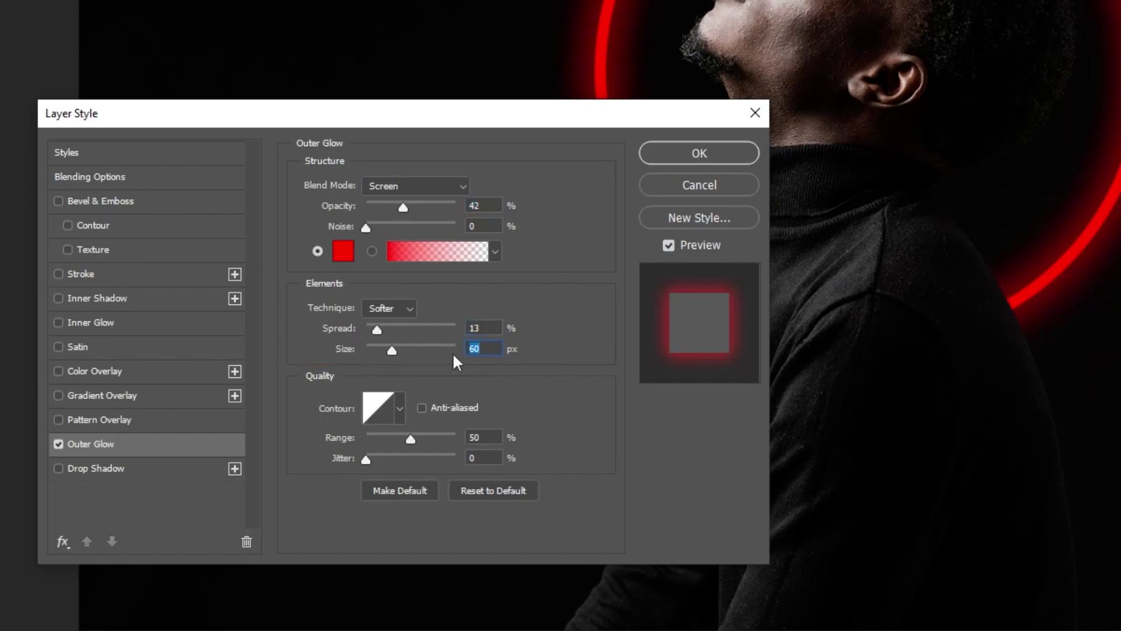
Add a pale pink fcd8da Color Overlay to the ring and apply the effects.
click(174, 378)
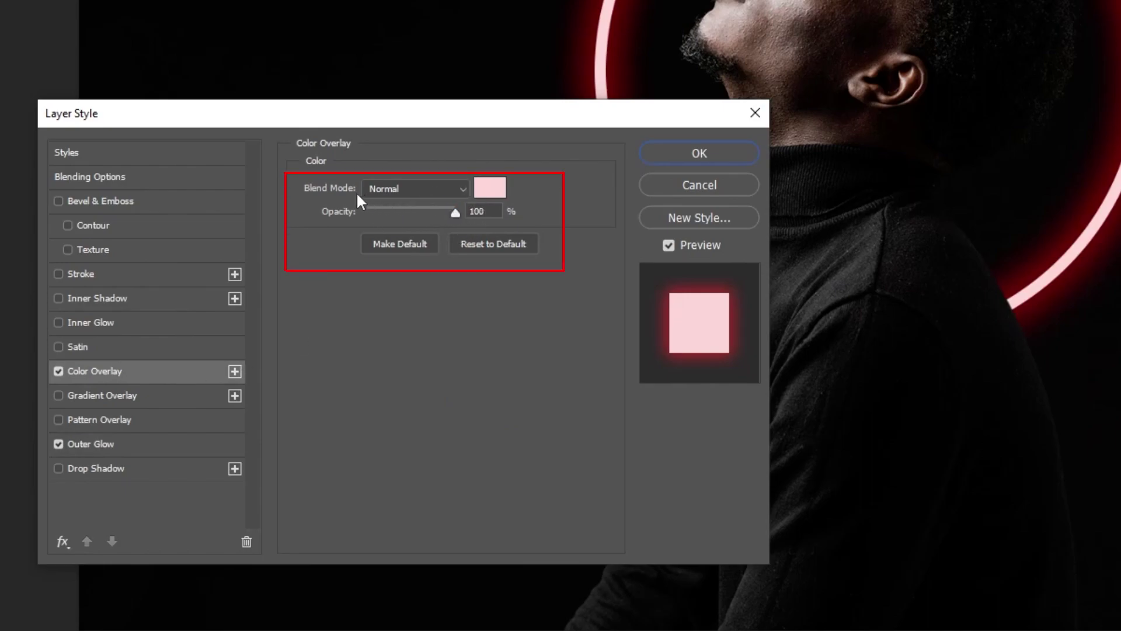
click(490, 188)
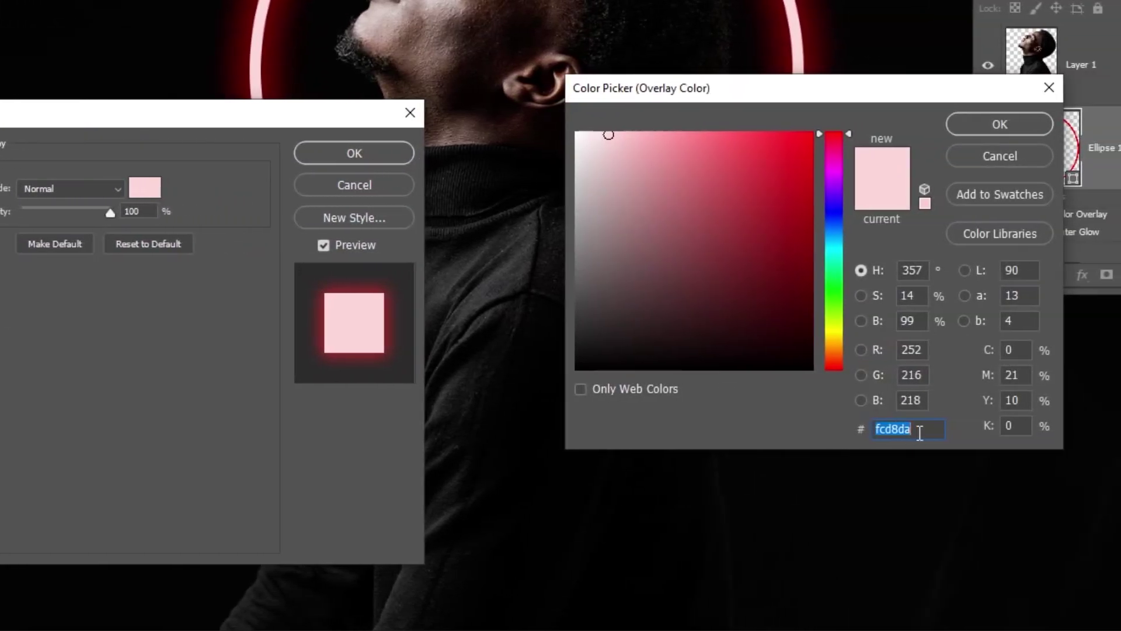
click(999, 124)
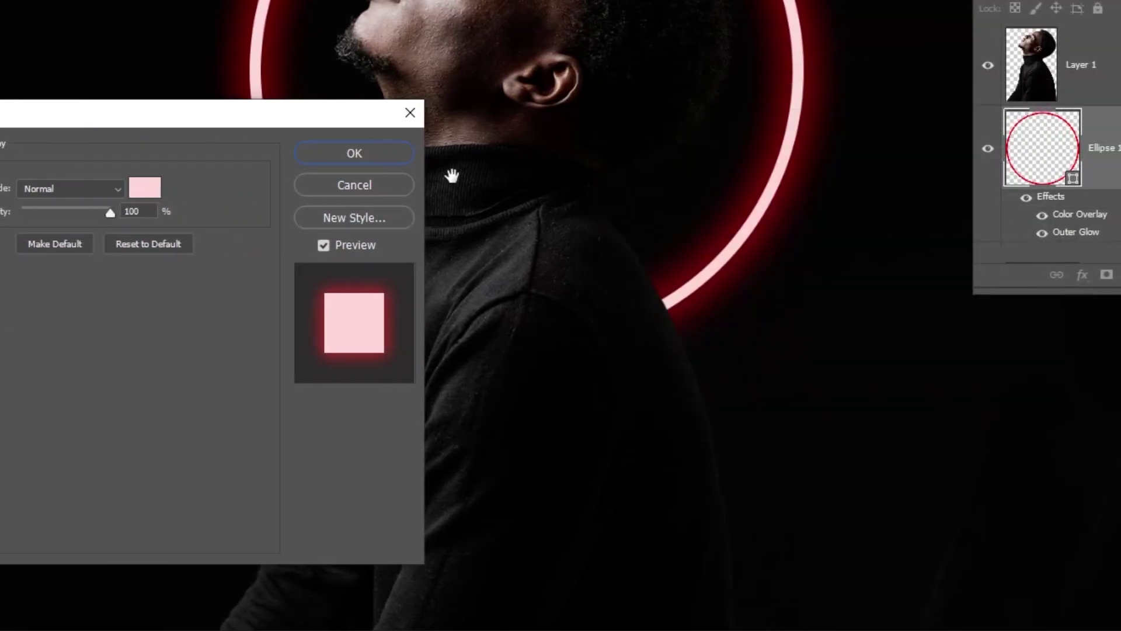
click(397, 153)
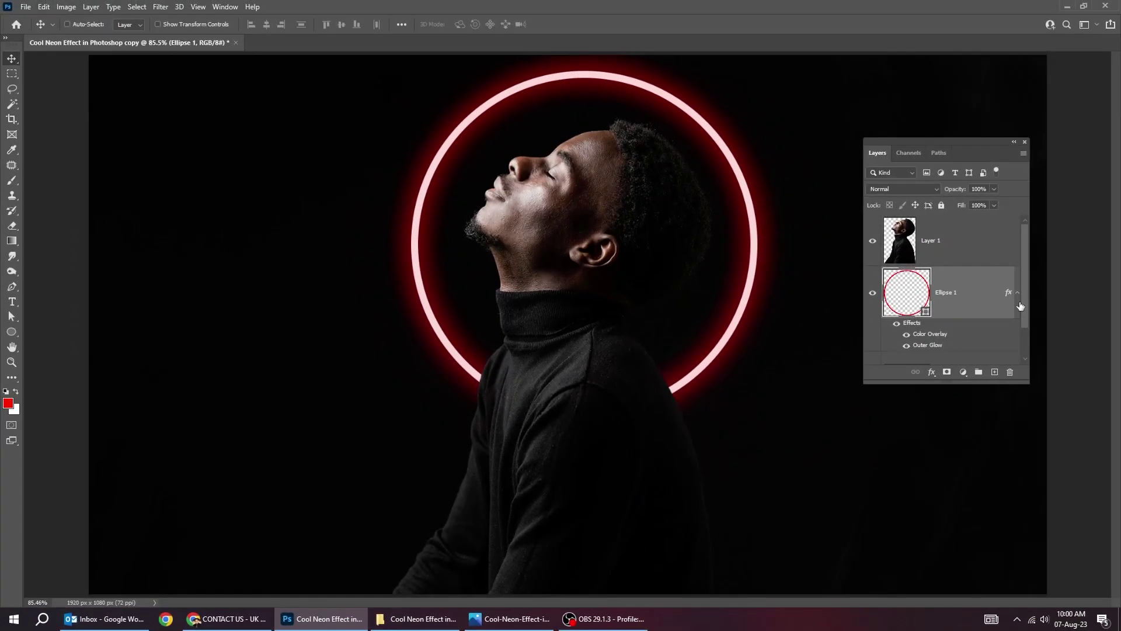
click(1018, 293)
click(972, 344)
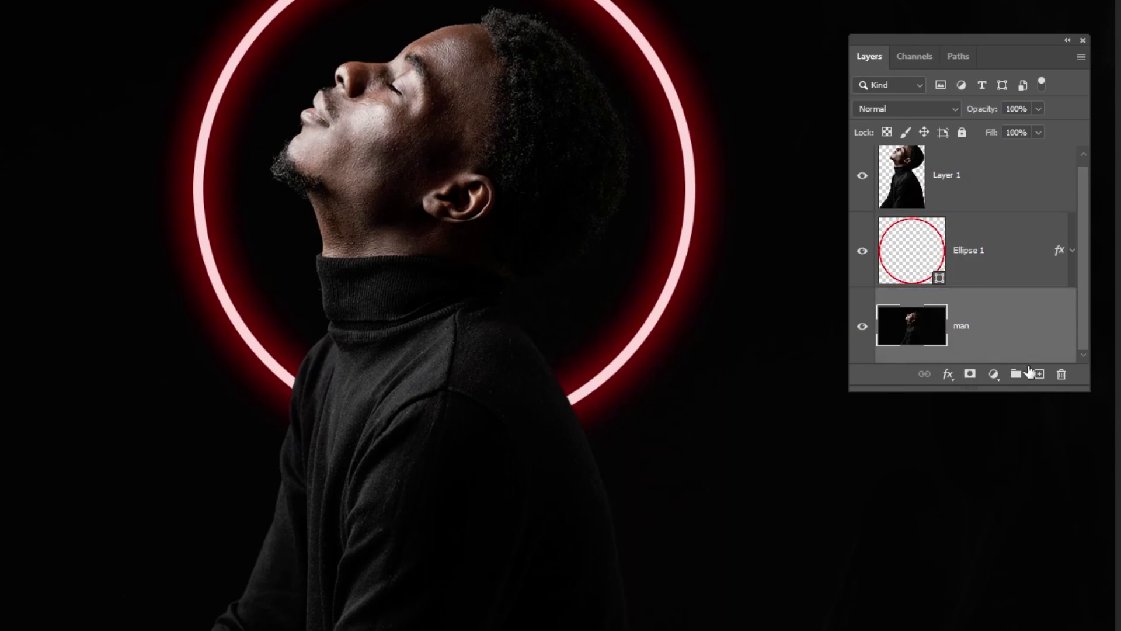
Add a new empty Layer 2 above the man photo and set the foreground colour to red.
drag(1083, 386, 1084, 470)
click(1041, 465)
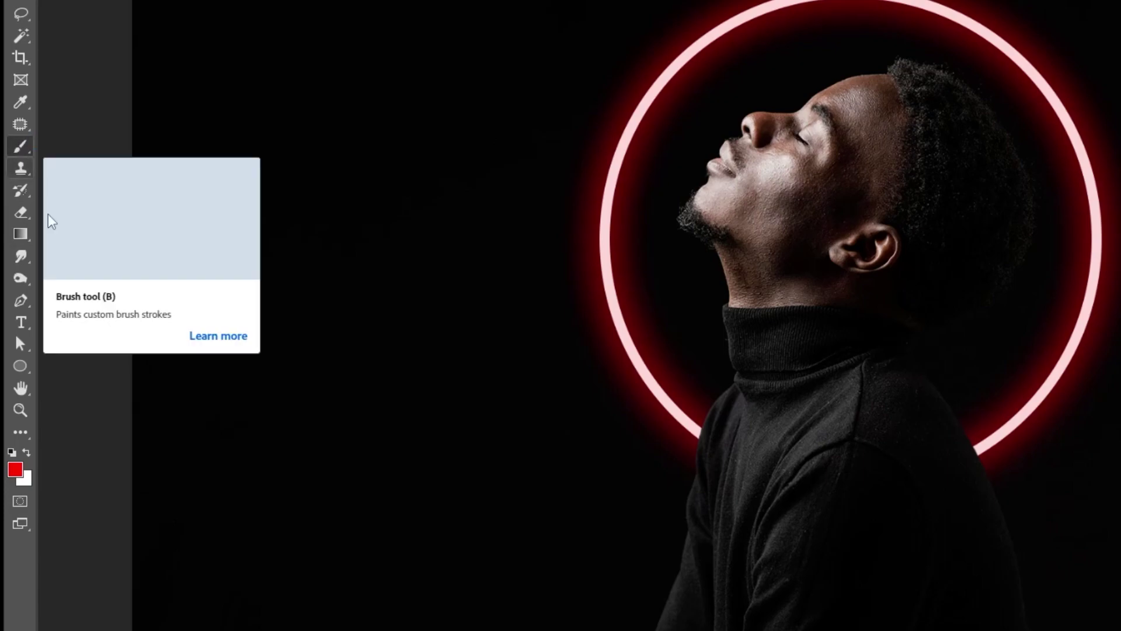
click(16, 472)
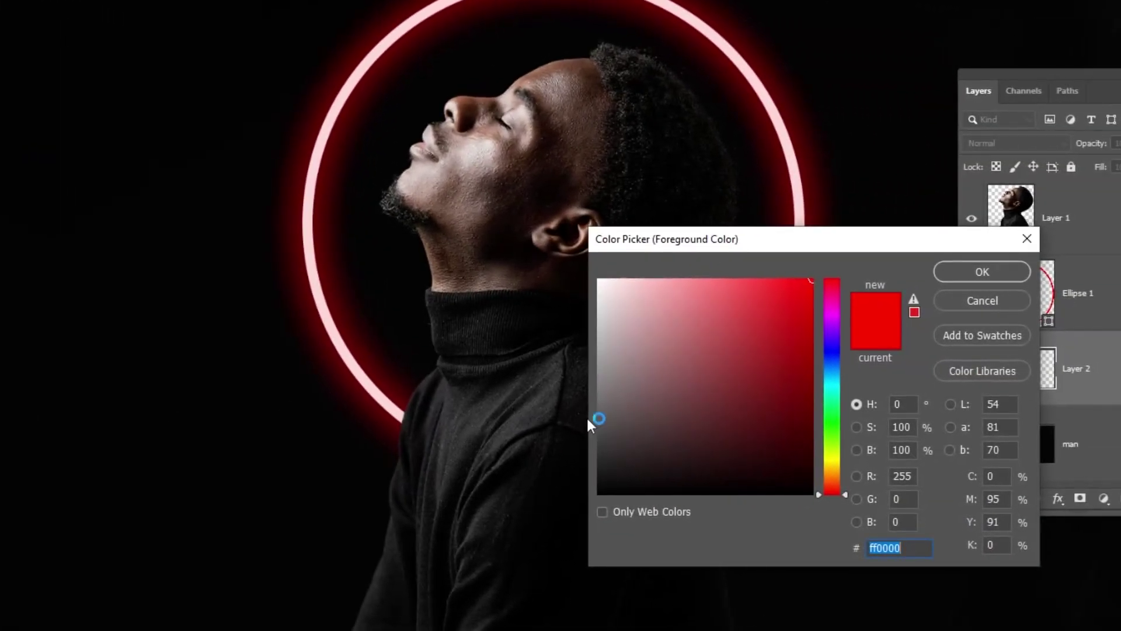
key(Return)
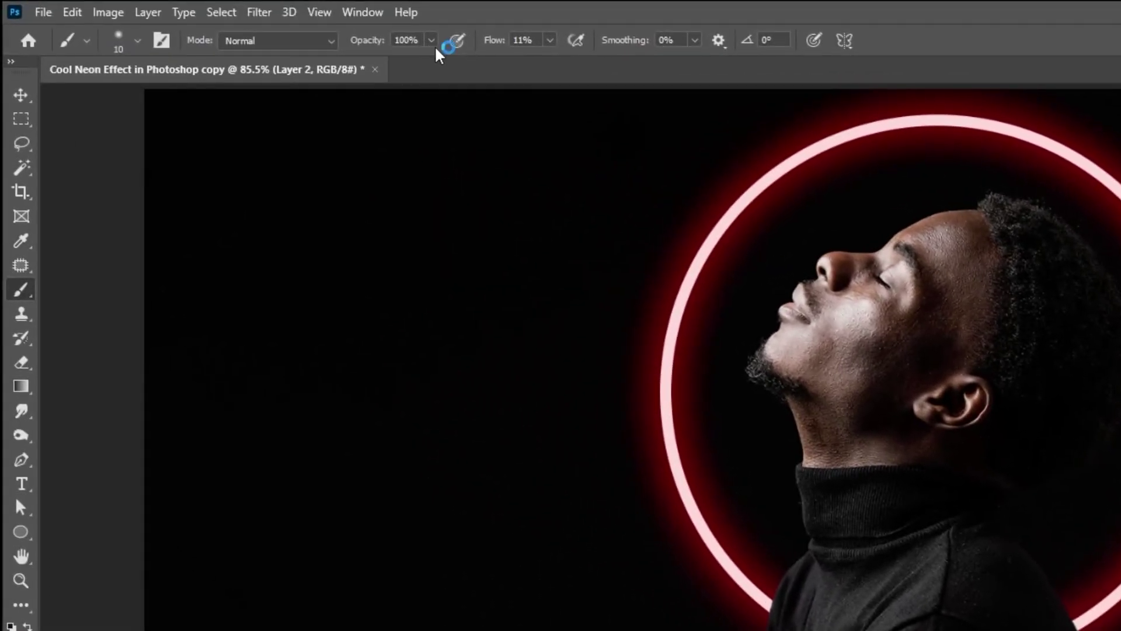
Set brush flow to 20%, enlarge the brush to 1500 px and paint a red glow behind the man.
click(534, 38)
key(Return)
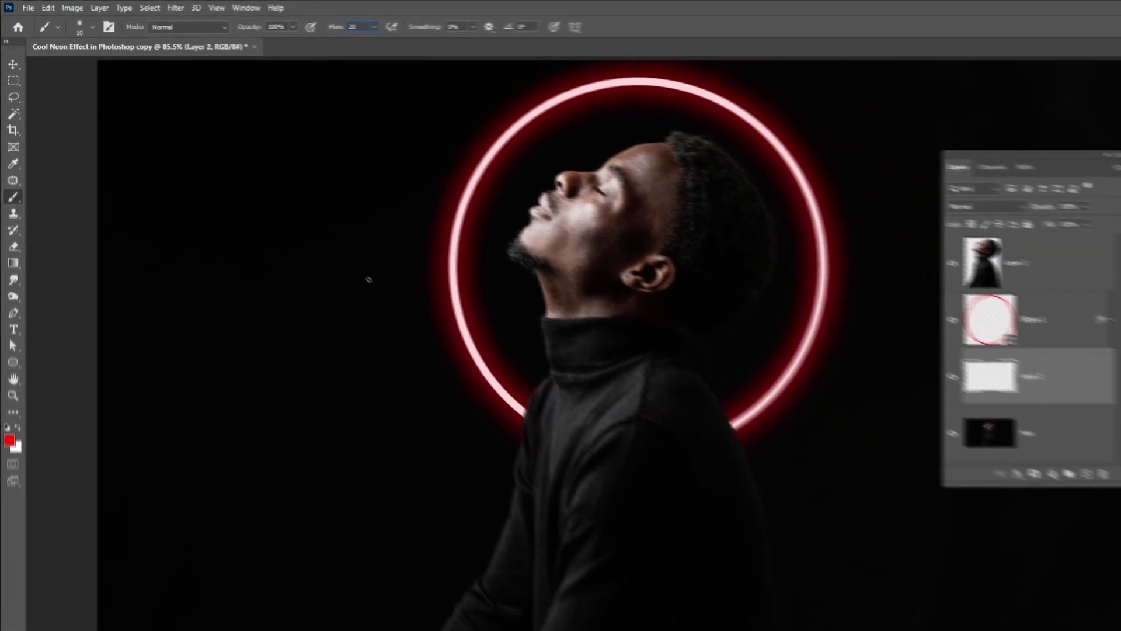
click(1007, 504)
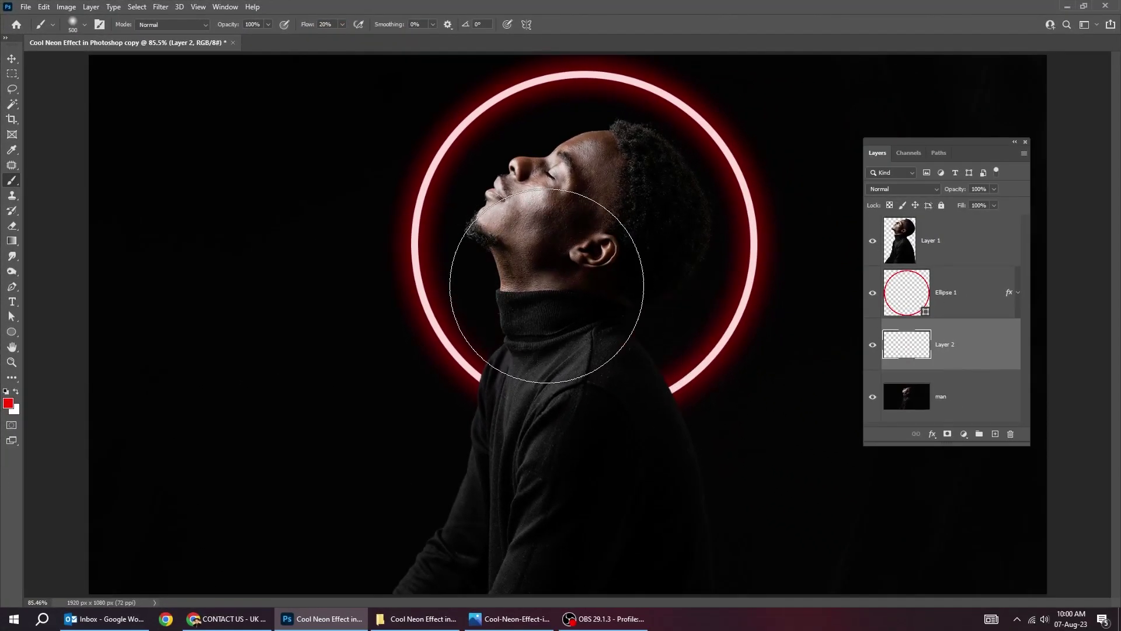
key(bracketright)
key(bracketright)
key(bracketright)
key(bracketright)
key(bracketright)
key(bracketright)
click(576, 295)
key(bracketright)
key(bracketright)
key(bracketright)
key(bracketright)
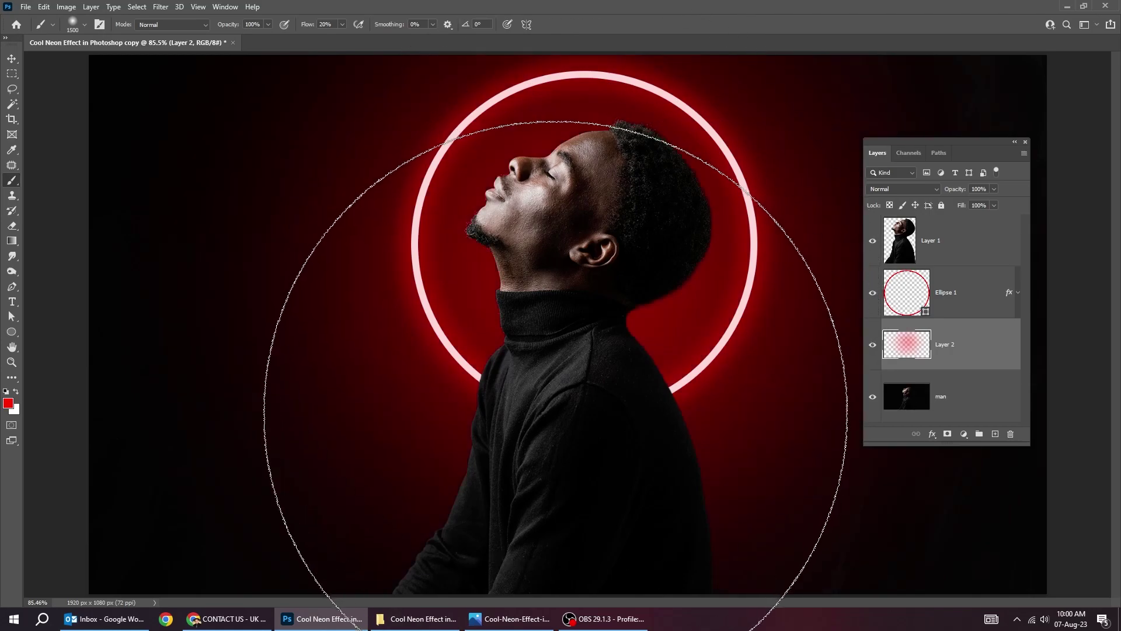
key(v)
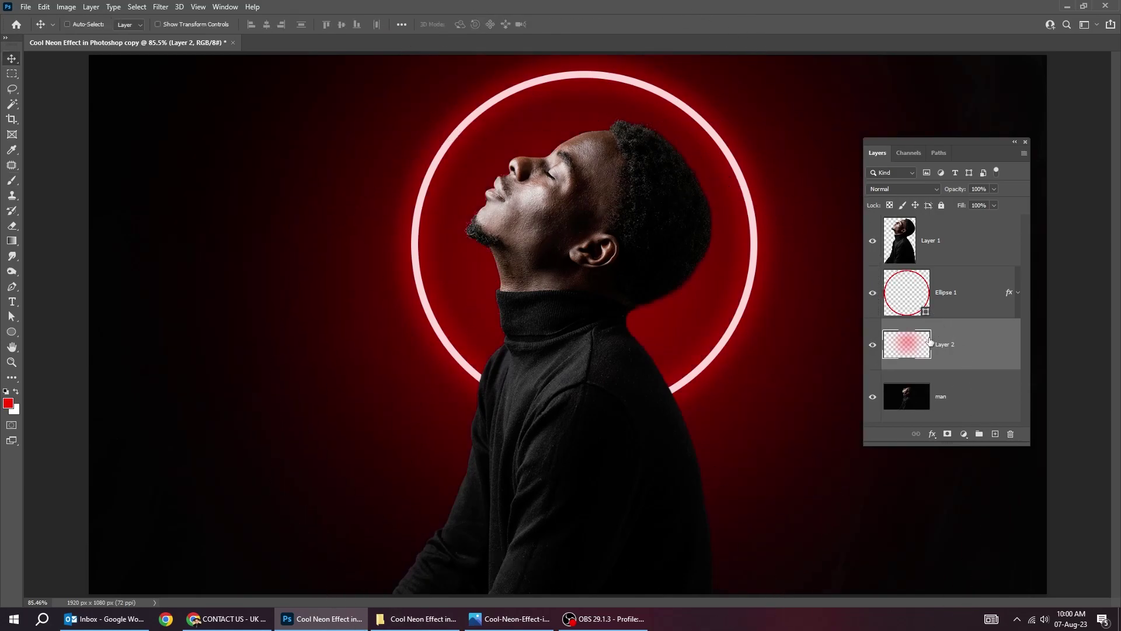
Add a pure red ff0000 Solid Color fill clipped to Layer 1, in Overlay mode at 85% fill.
click(948, 257)
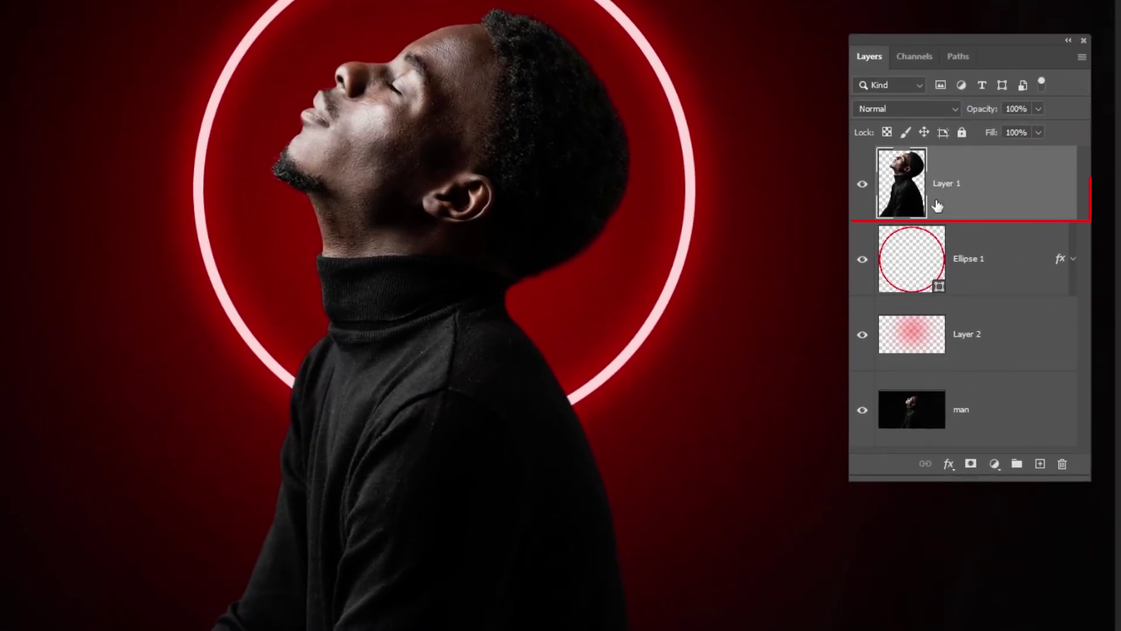
click(994, 464)
click(1060, 173)
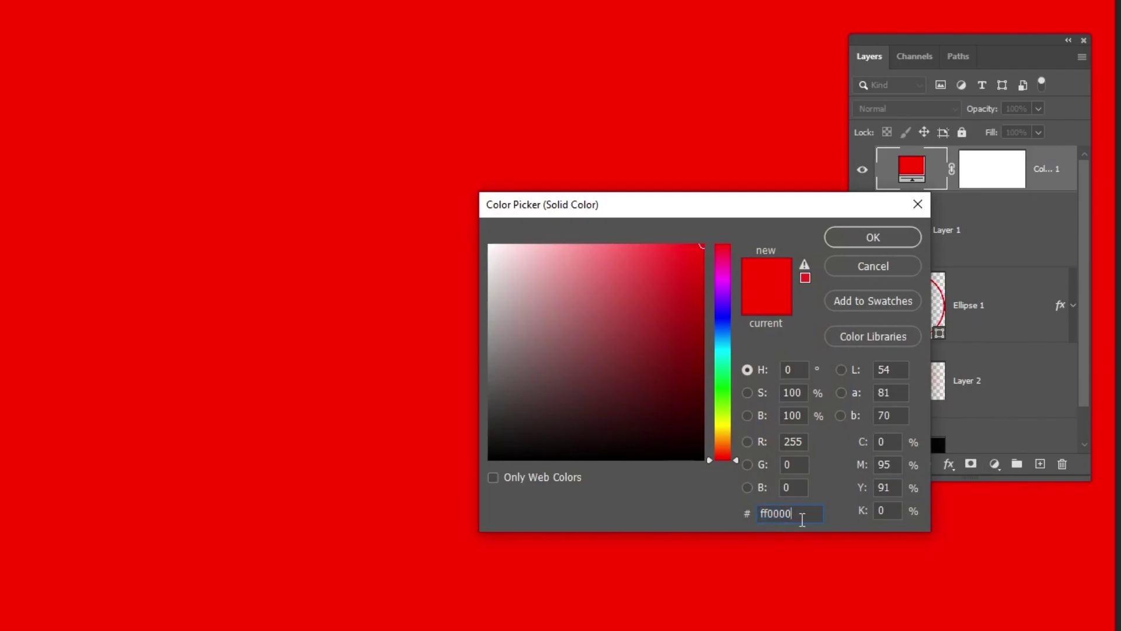
click(870, 240)
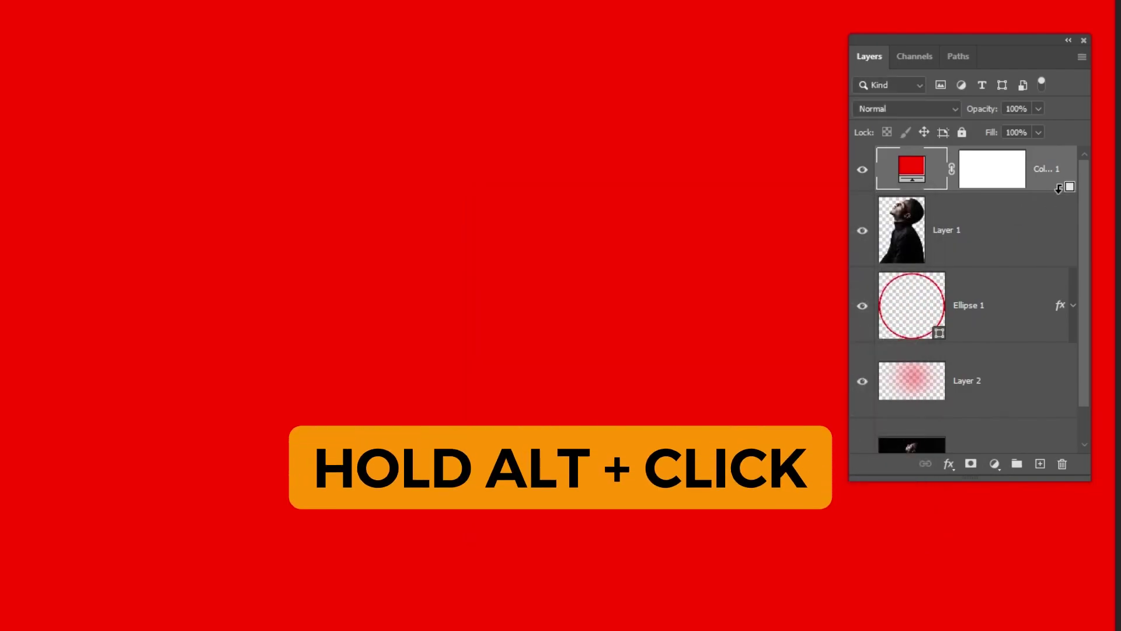
alt+click(1060, 191)
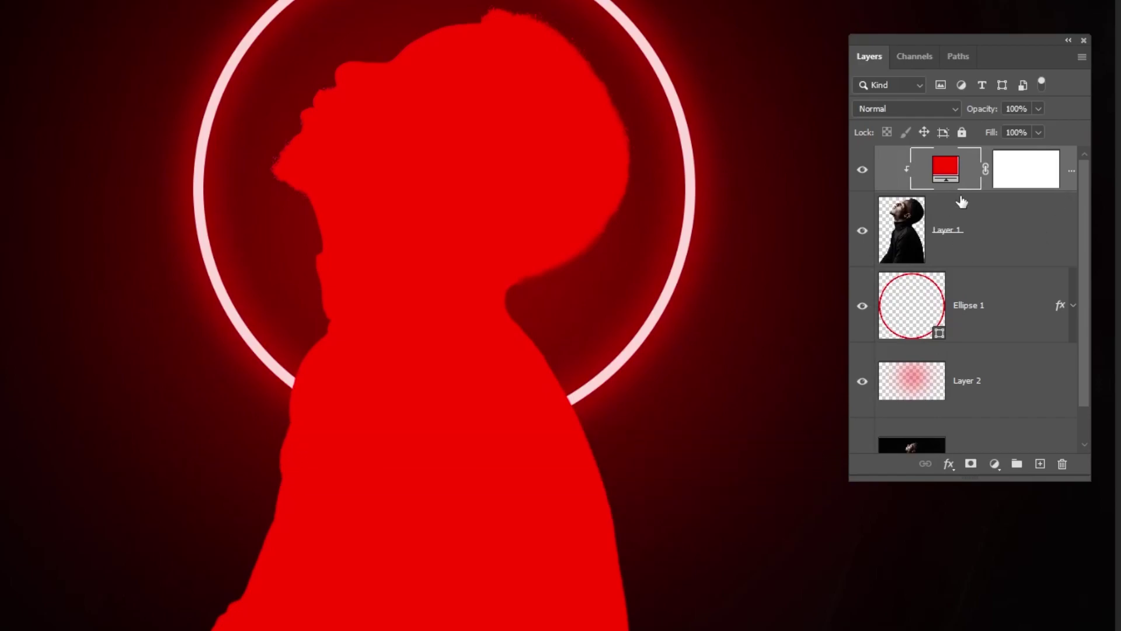
click(924, 108)
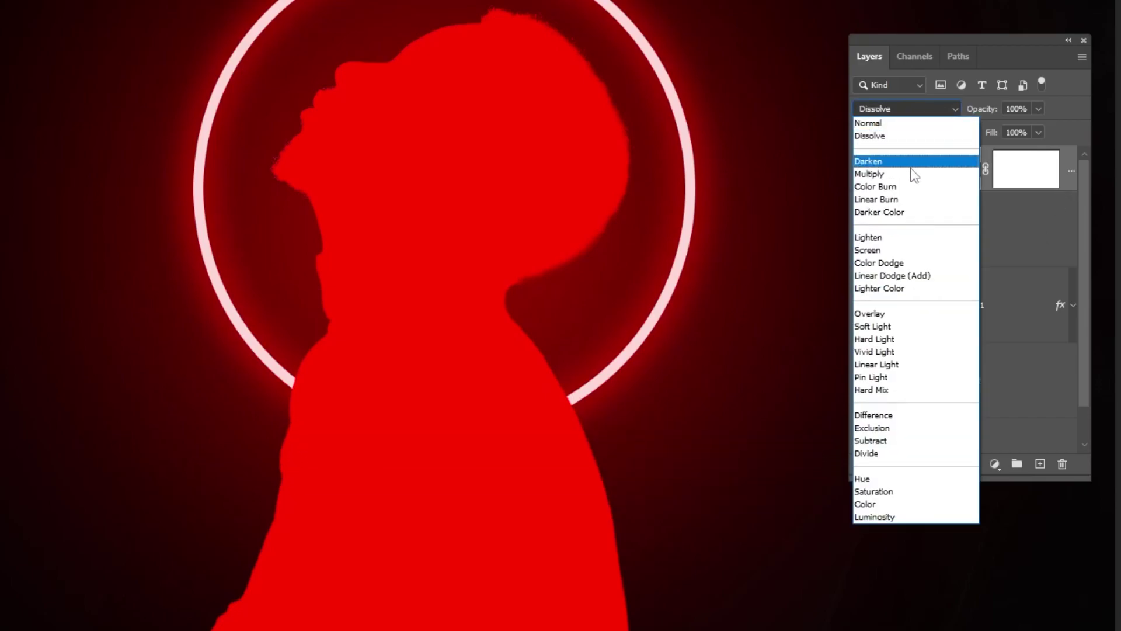
click(905, 313)
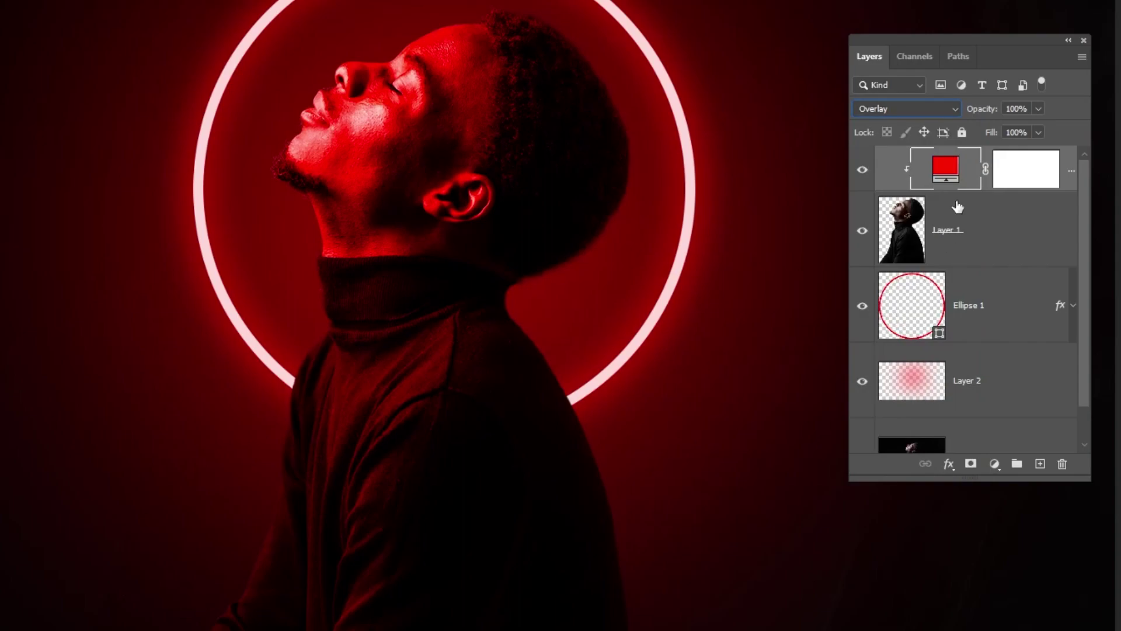
drag(1039, 132, 1030, 157)
click(1022, 38)
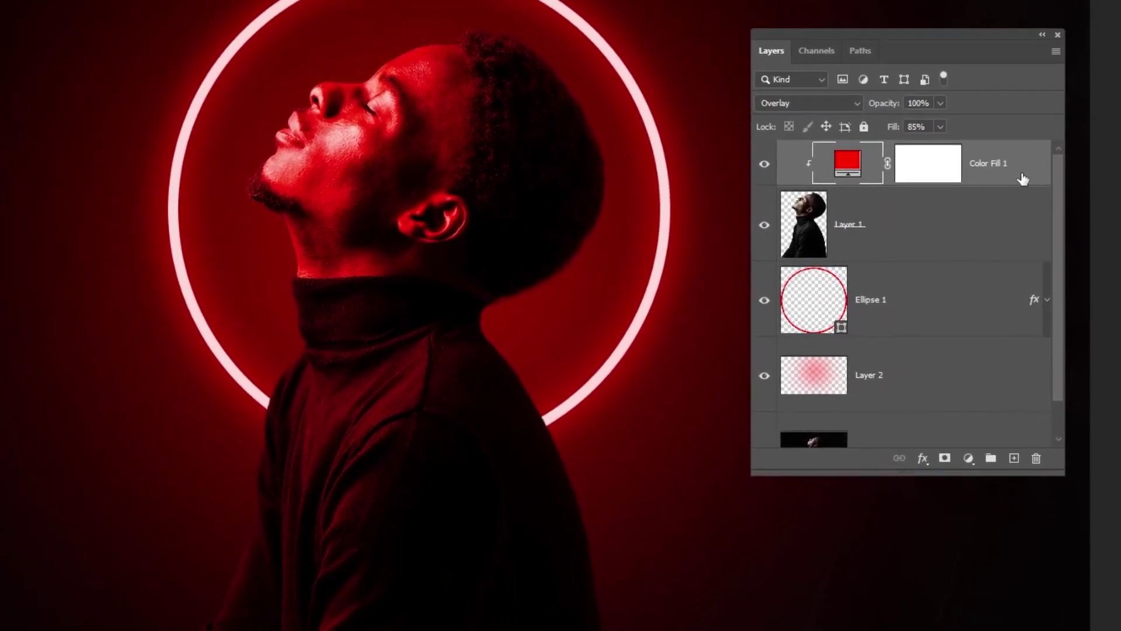
In Color Fill 1's Blending Options, split the Underlying Layer black slider to 25/53.
double_click(1022, 179)
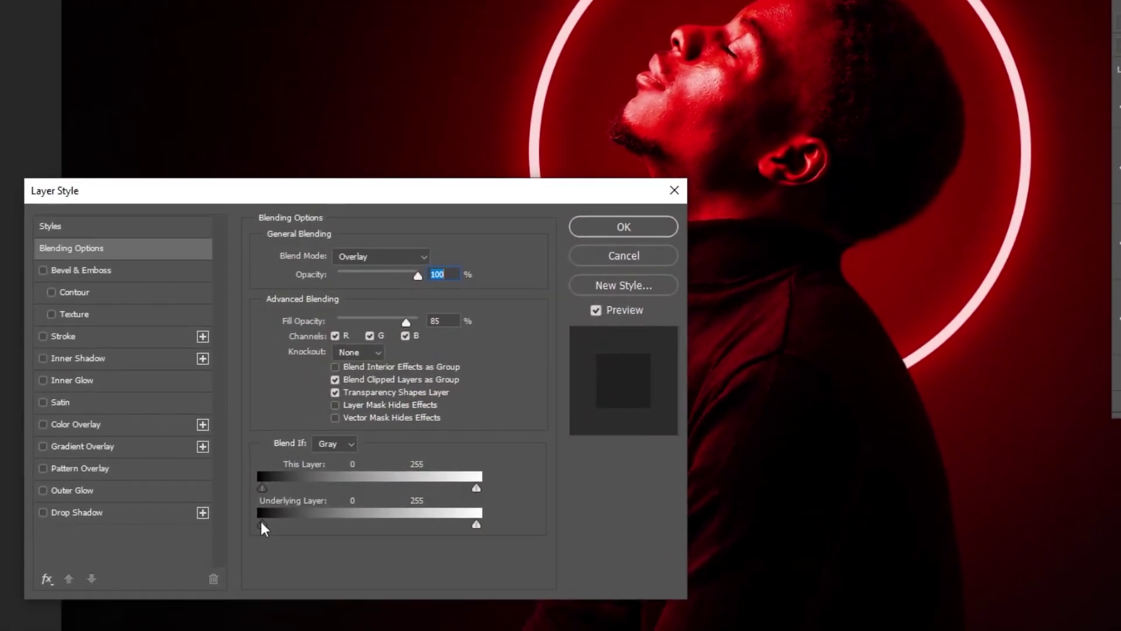
drag(262, 520, 282, 522)
alt+click(280, 523)
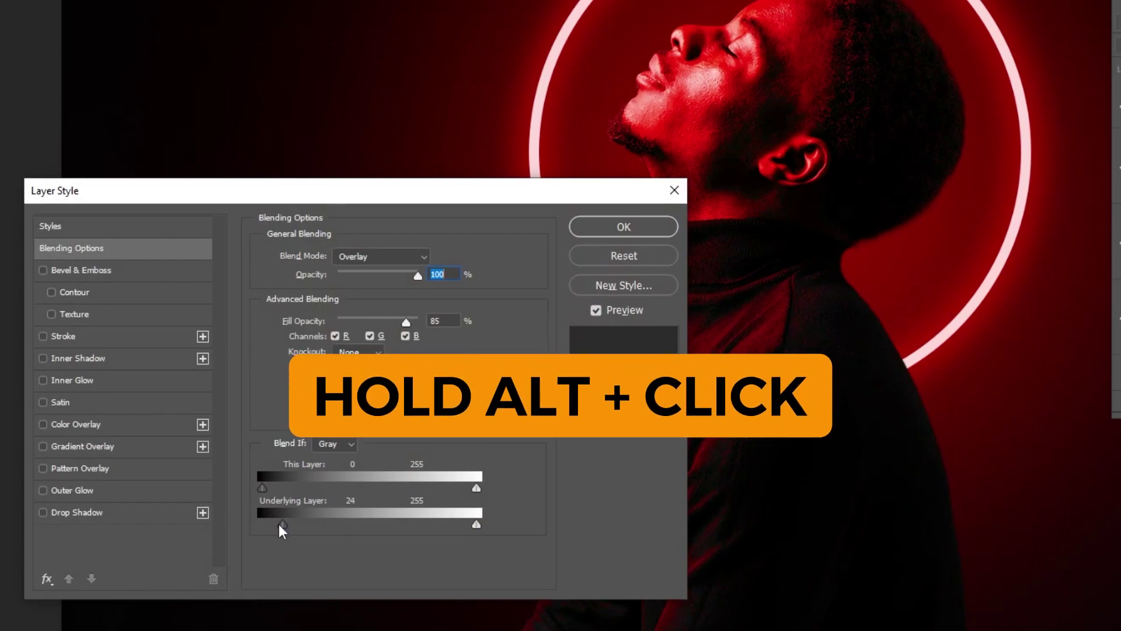
mouse_move(283, 525)
mouse_down()
mouse_move(262, 523)
mouse_move(309, 524)
mouse_move(268, 524)
mouse_move(280, 527)
mouse_up()
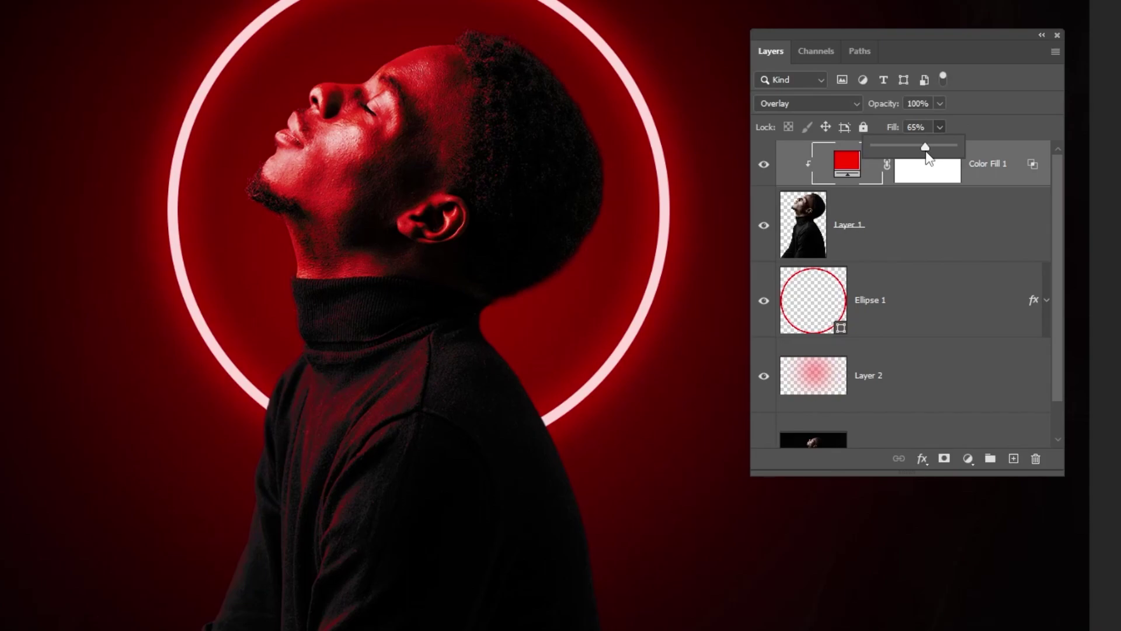
Set Color Fill 1's fill to 65% and reselect that layer.
click(1000, 205)
click(1002, 210)
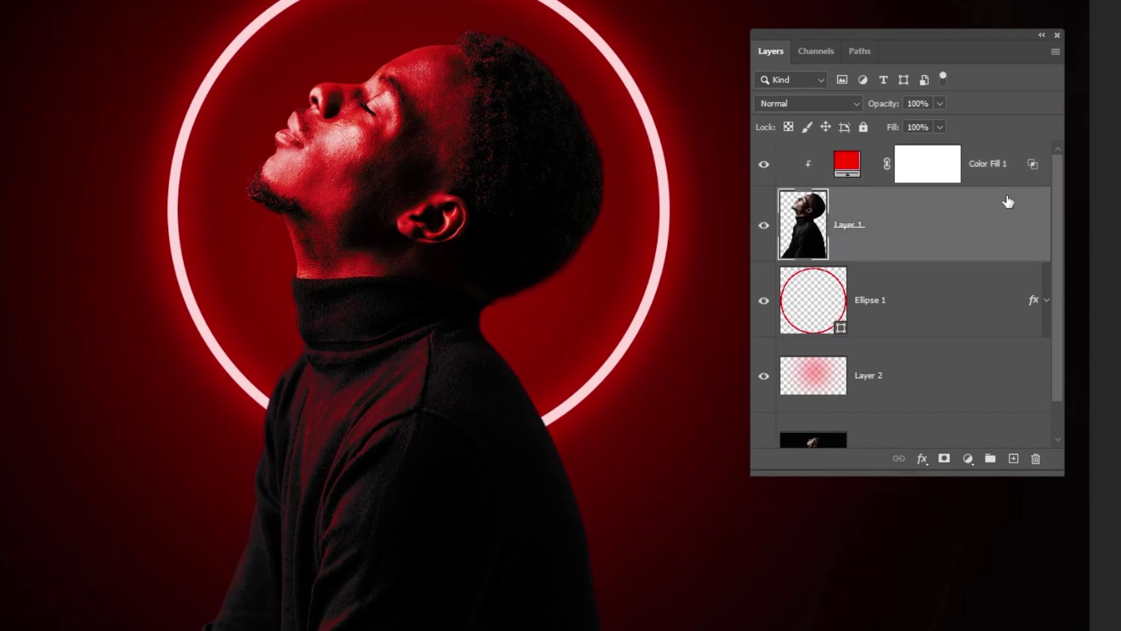
click(1002, 175)
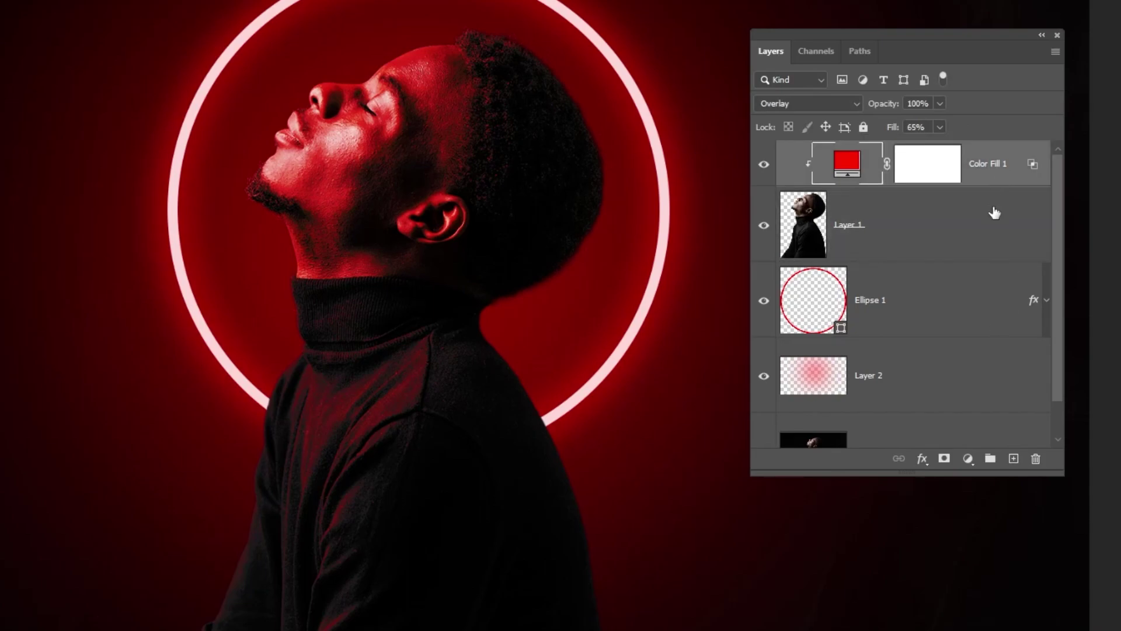
Add a second pure red Solid Color fill clipped to the man, blended as Linear Dodge (Add).
click(968, 459)
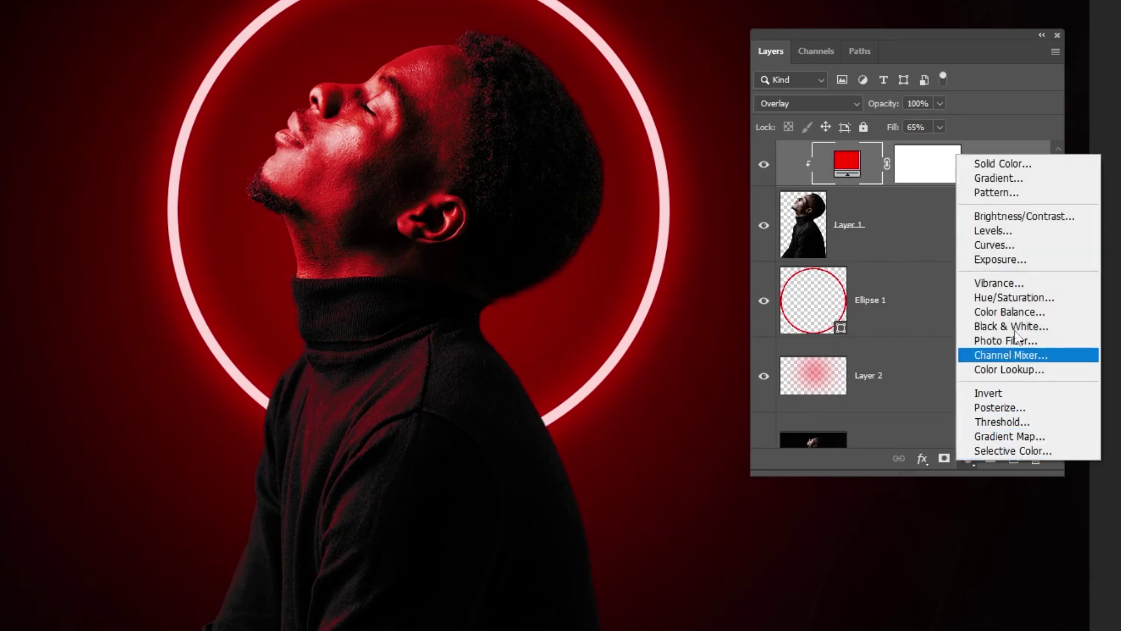
click(1043, 165)
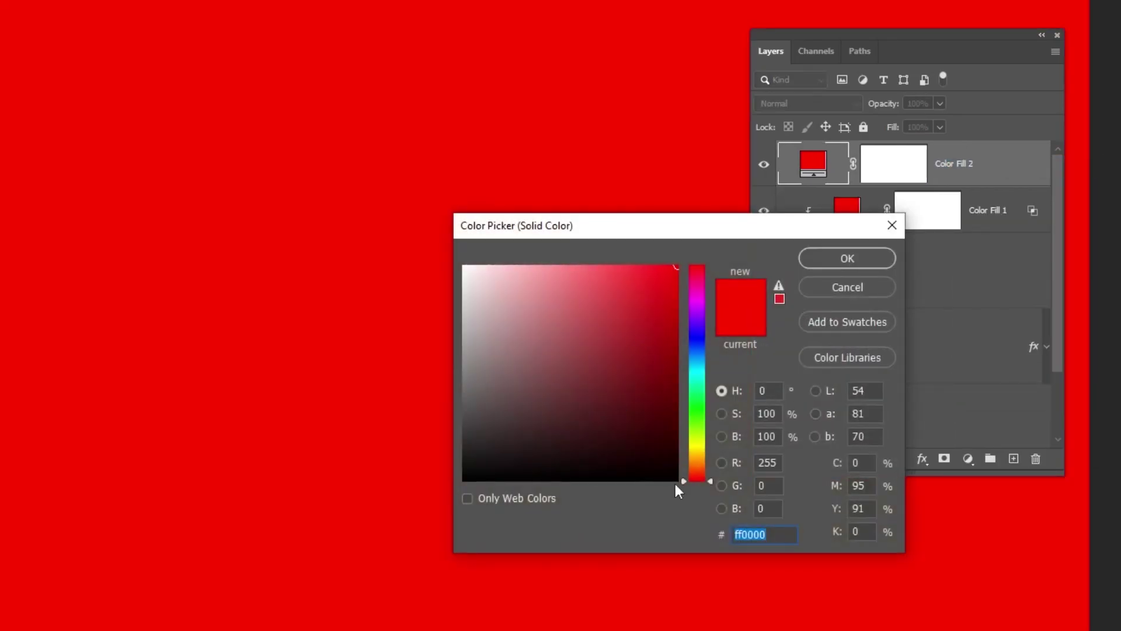
click(829, 259)
alt+click(1009, 186)
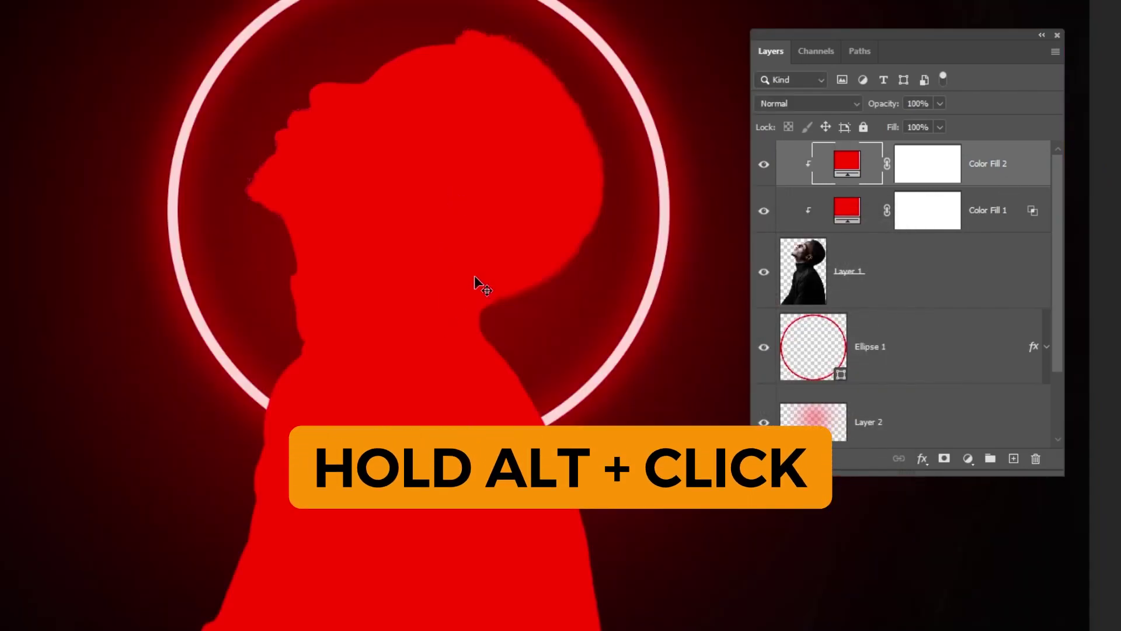
click(815, 104)
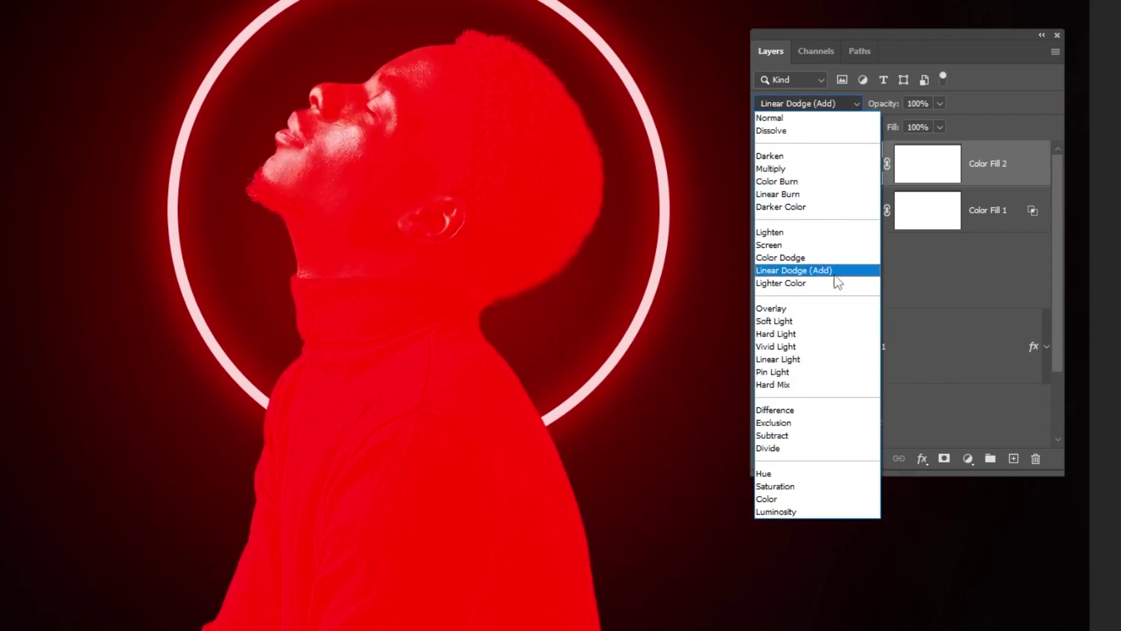
click(838, 272)
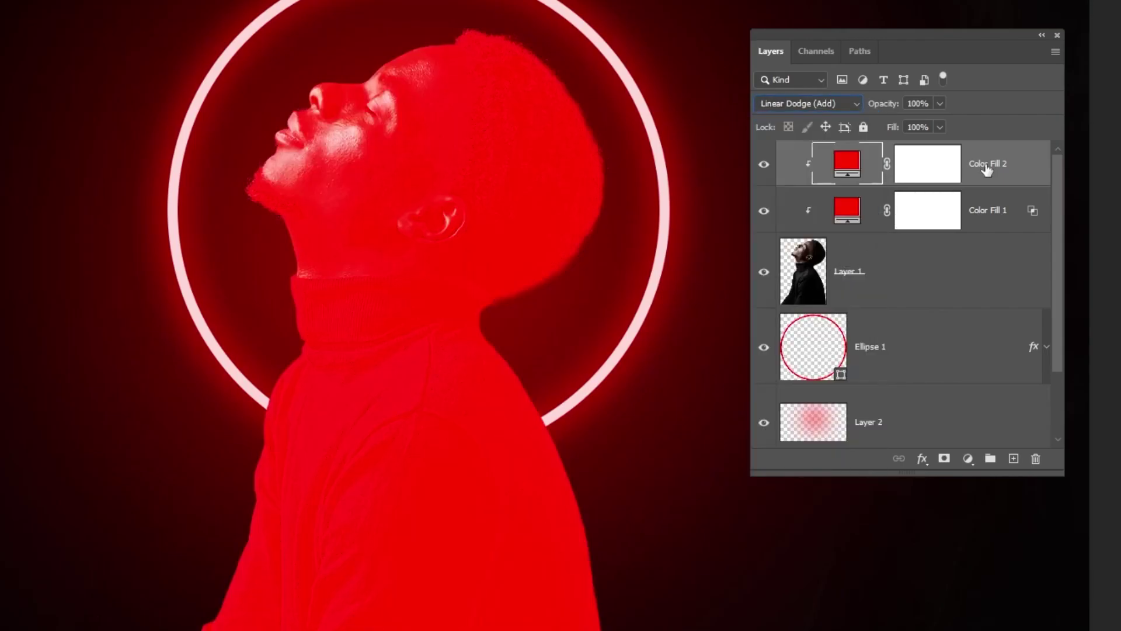
key(ctrl+backslash)
Split Color Fill 2's Underlying Layer black slider to 30/70 in Blend If and apply it.
double_click(1027, 184)
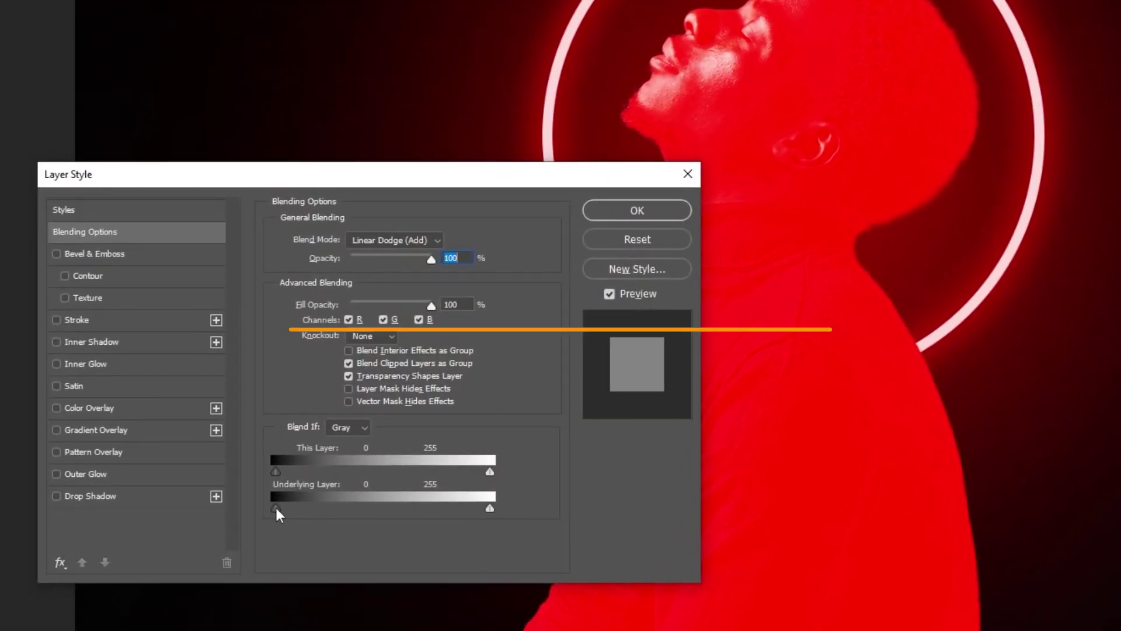
drag(178, 524, 182, 525)
drag(279, 508, 339, 505)
drag(498, 180, 249, 179)
click(366, 292)
click(365, 292)
click(403, 220)
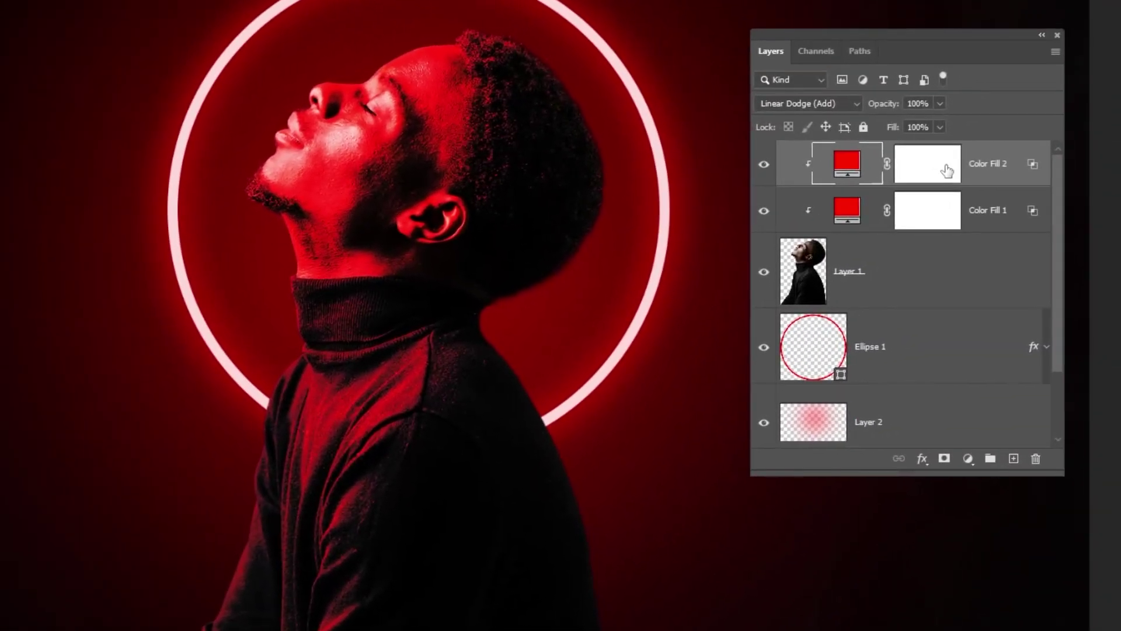
Invert Color Fill 2's mask to black and shrink the brush to 50 px.
click(1111, 128)
key(ctrl+i)
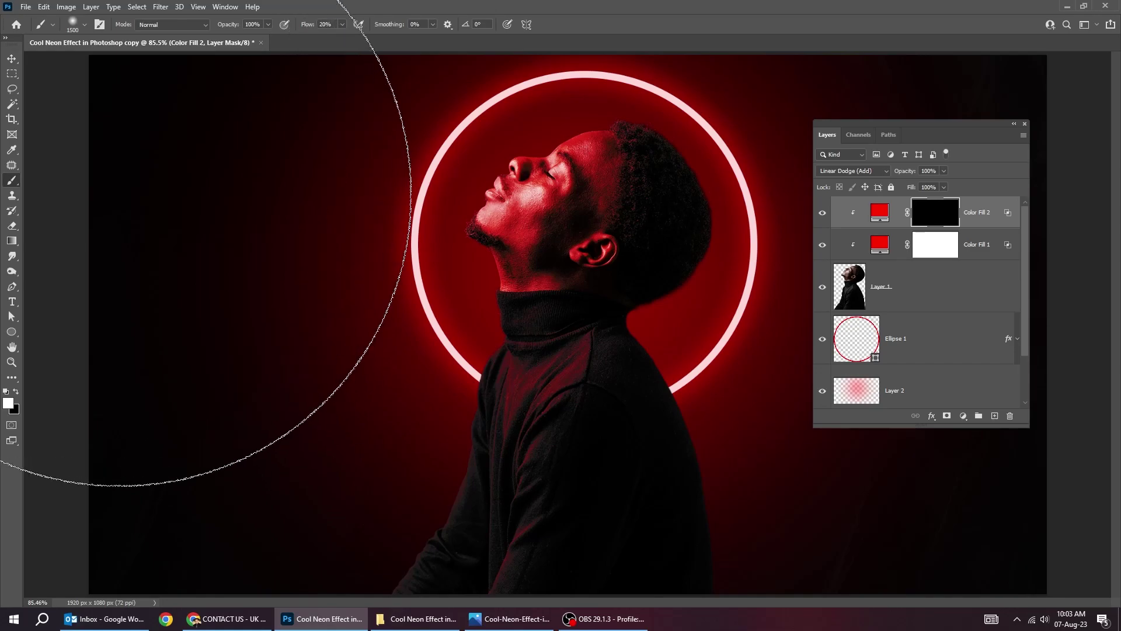
key(bracketleft)
key(bracketleft)
key(bracketleft)
key(bracketleft)
key(bracketleft)
key(bracketleft)
key(bracketleft)
key(bracketleft)
key(bracketleft)
key(bracketleft)
key(bracketleft)
key(bracketleft)
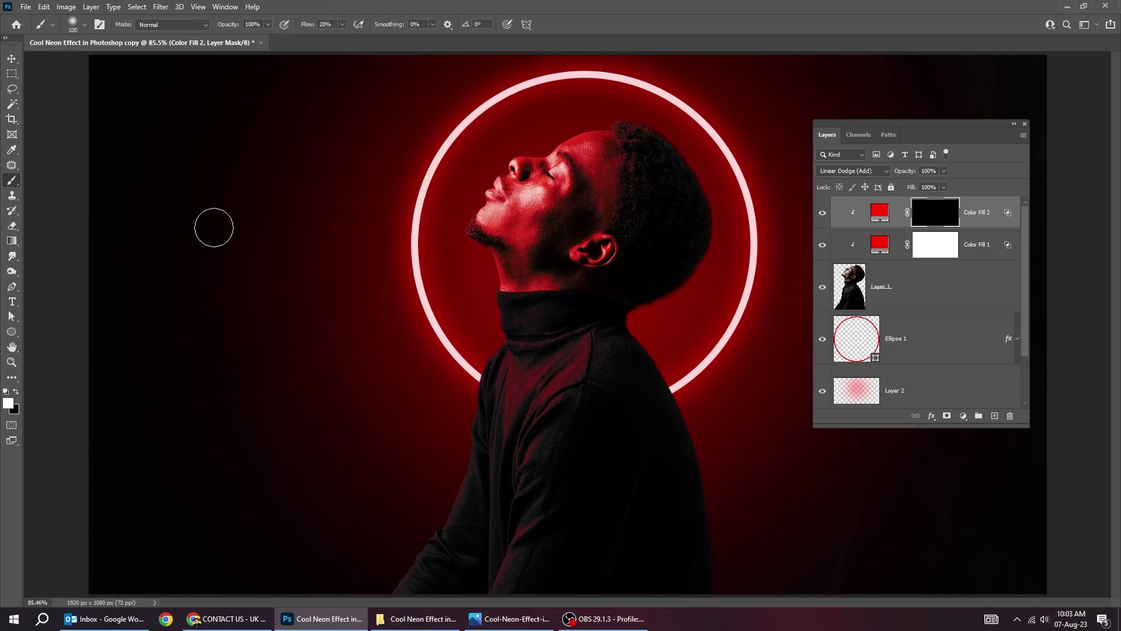
key(bracketleft)
key(bracketleft)
key(bracketleft)
key(bracketleft)
key(bracketleft)
Zoom in and paint the red glow along the lower sweater fold and upper collar fold.
scroll(514, 483, up, 2)
drag(543, 503, 570, 461)
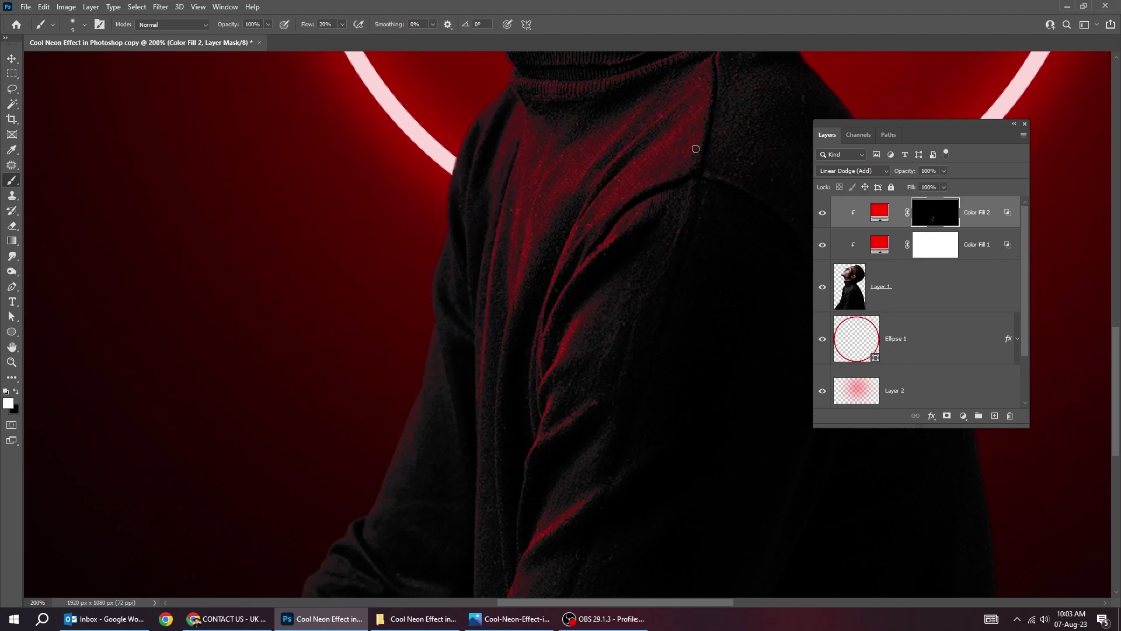
drag(713, 128, 648, 294)
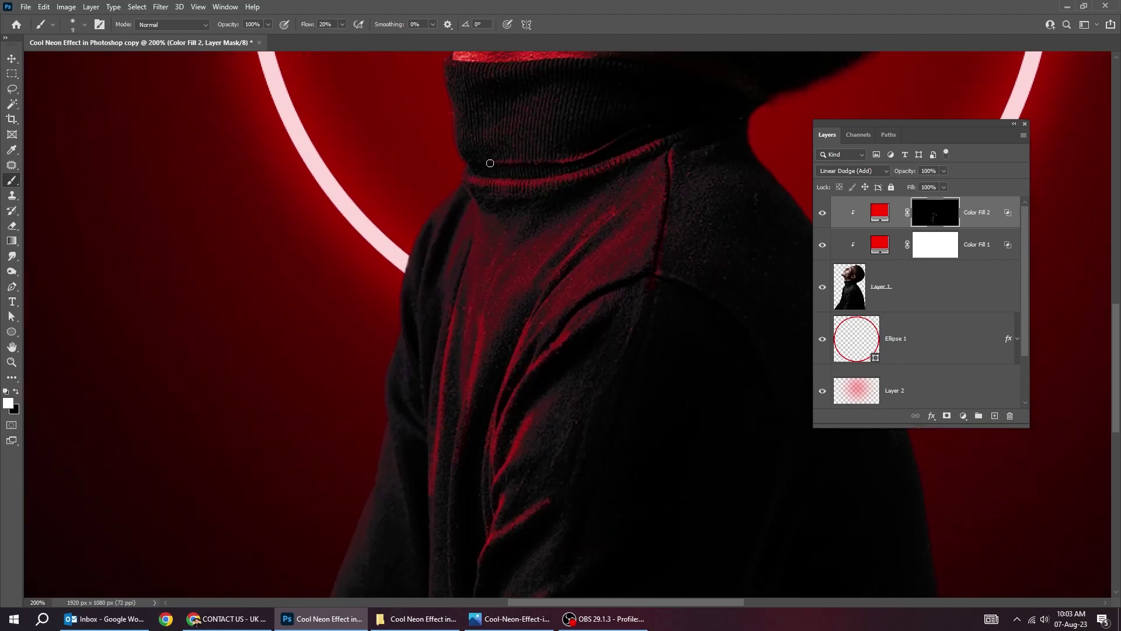
drag(417, 296, 438, 228)
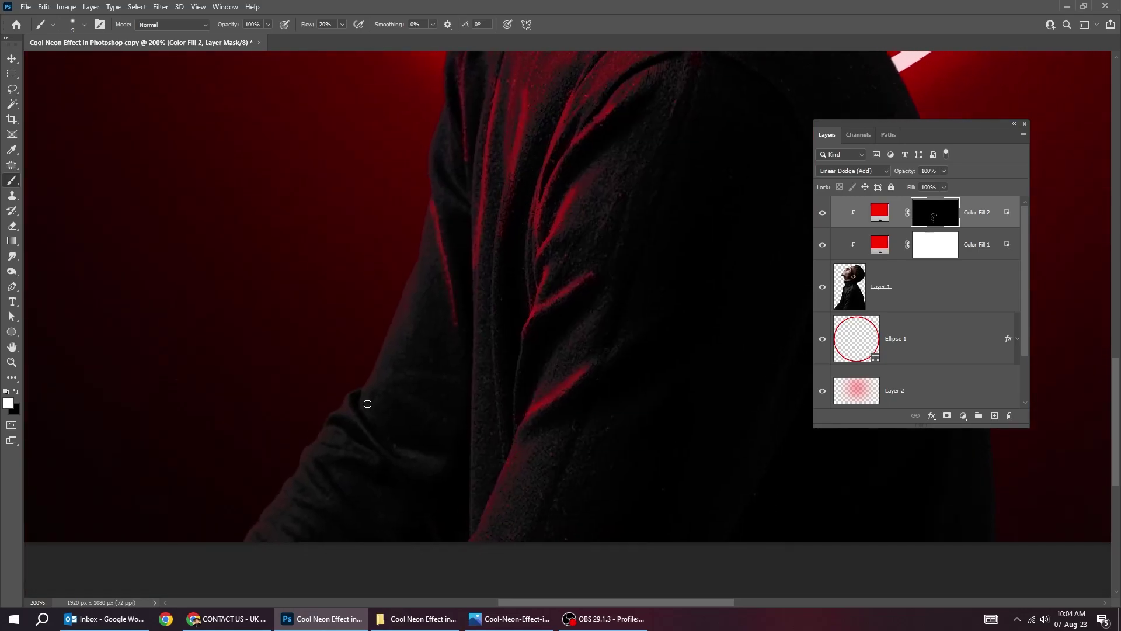
key(ctrl+0)
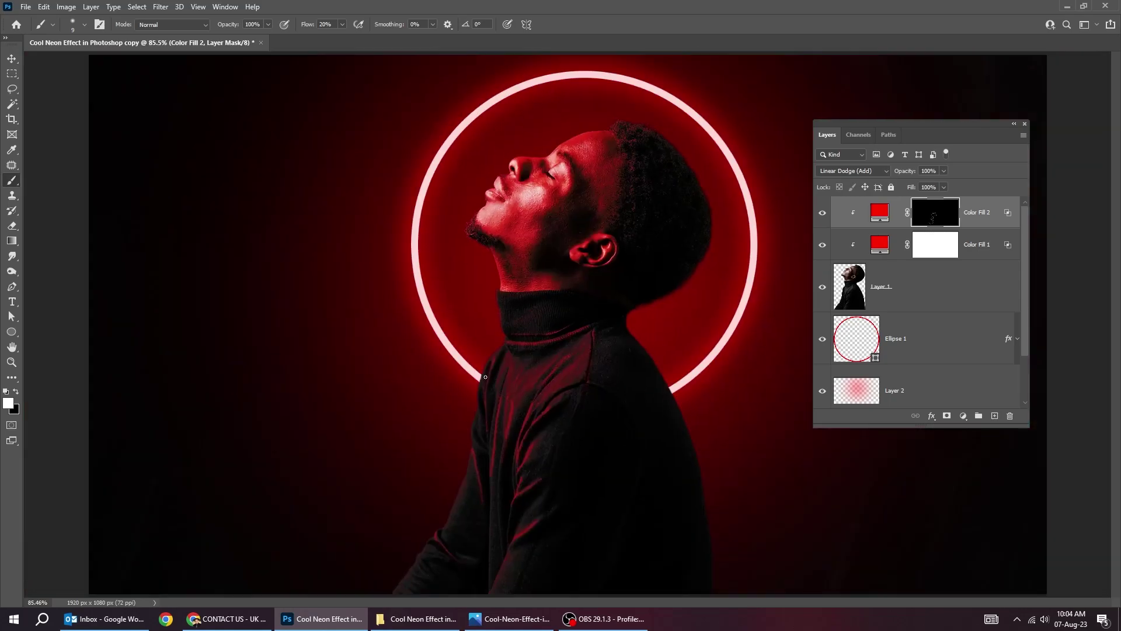
scroll(466, 393, up, 3)
drag(416, 383, 445, 421)
mouse_move(436, 350)
mouse_down()
mouse_move(496, 339)
mouse_move(619, 363)
mouse_up()
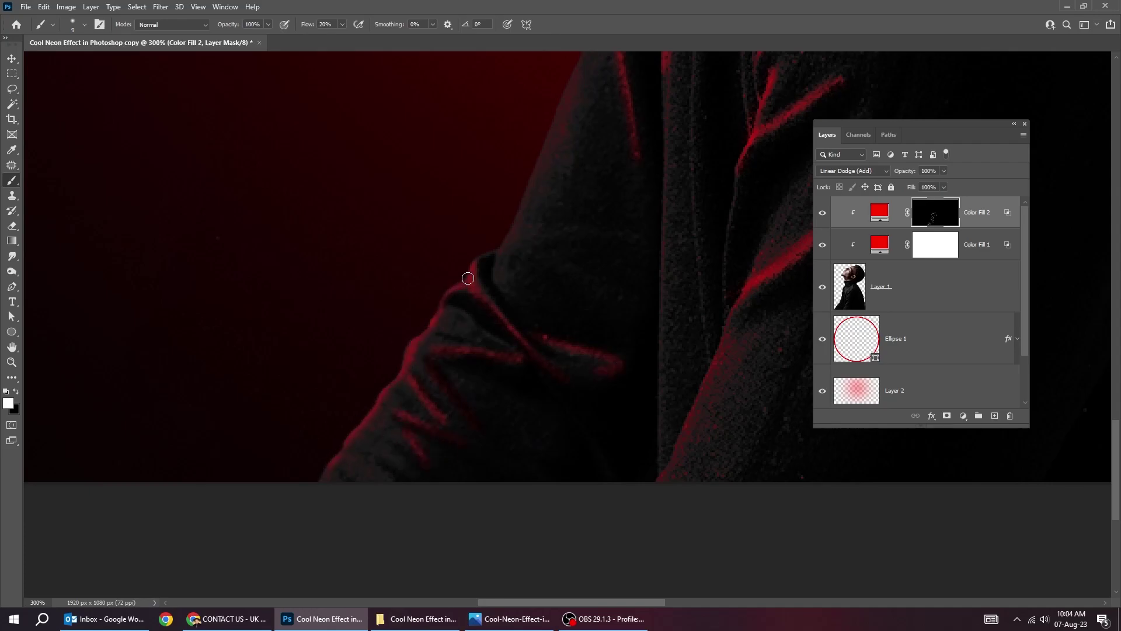
Paint the red glow along the shoulder edge with a slightly larger brush.
drag(461, 282, 475, 340)
key(bracketright)
key(bracketright)
key(bracketright)
mouse_move(362, 504)
mouse_down()
mouse_move(436, 335)
mouse_move(456, 248)
mouse_up()
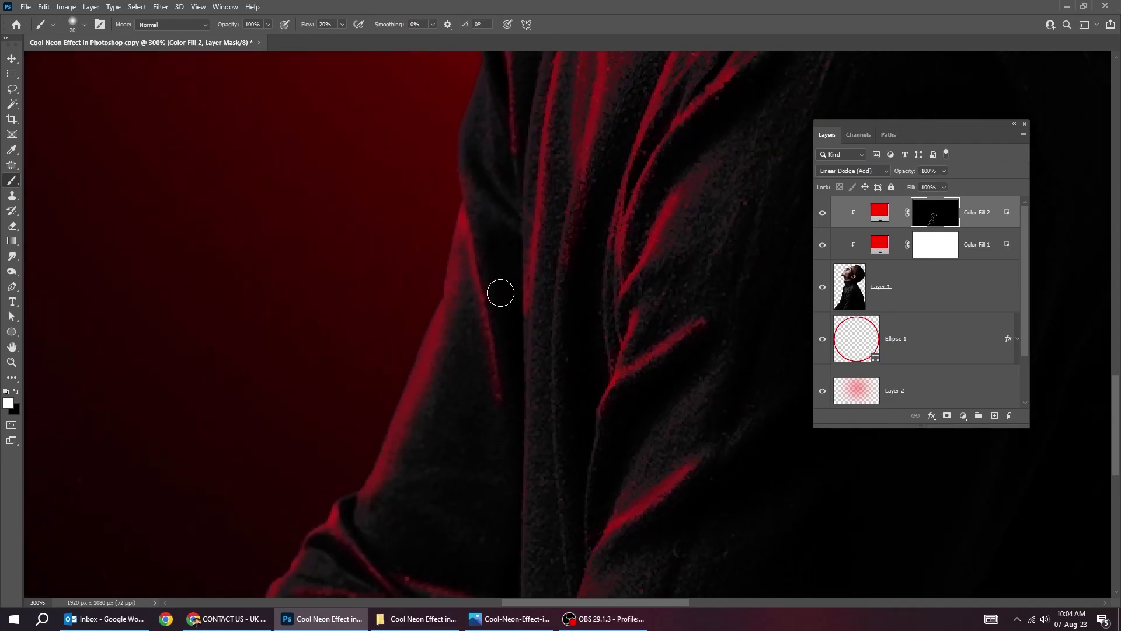
drag(521, 308, 405, 380)
key(bracketleft)
key(bracketleft)
key(bracketleft)
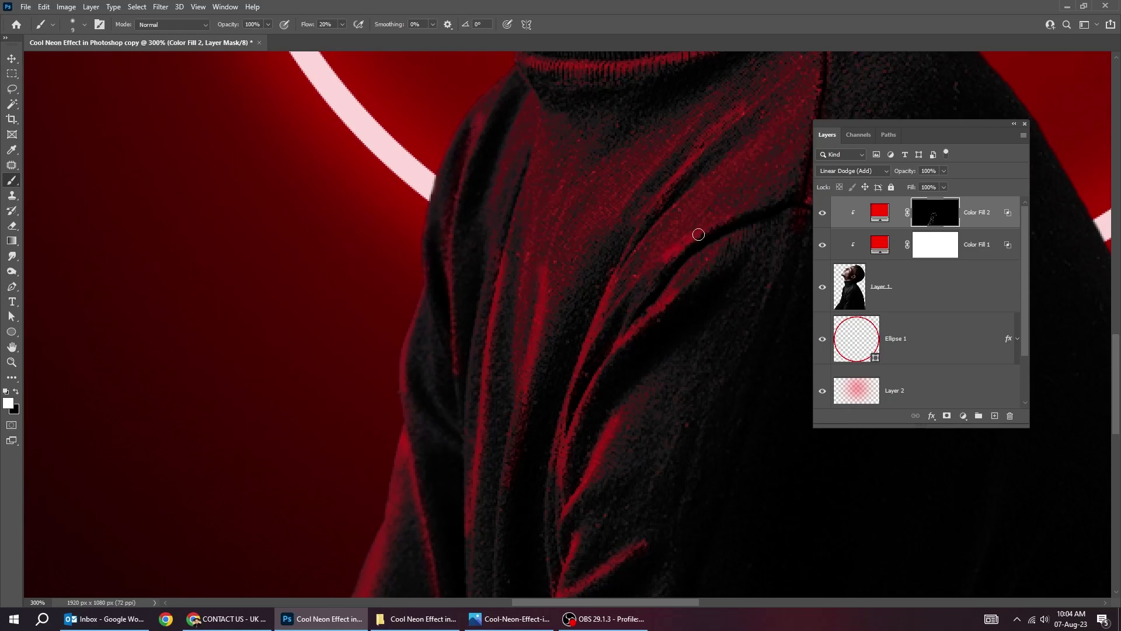
drag(776, 275, 583, 257)
scroll(491, 336, down, 5)
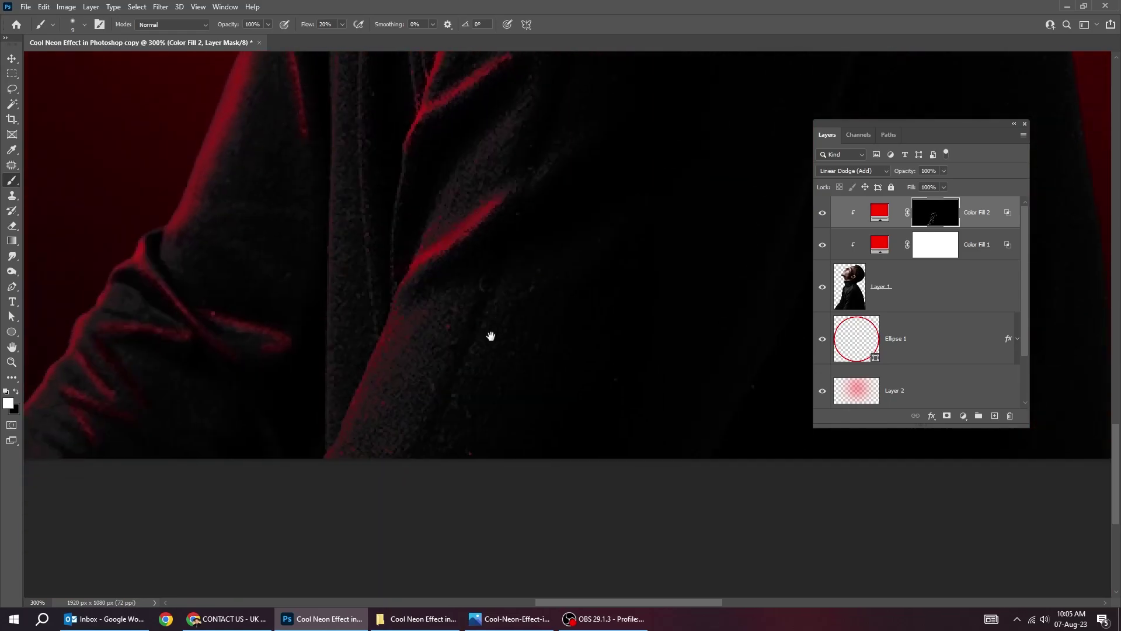
key(bracketright)
key(bracketright)
drag(334, 454, 416, 334)
key(ctrl+0)
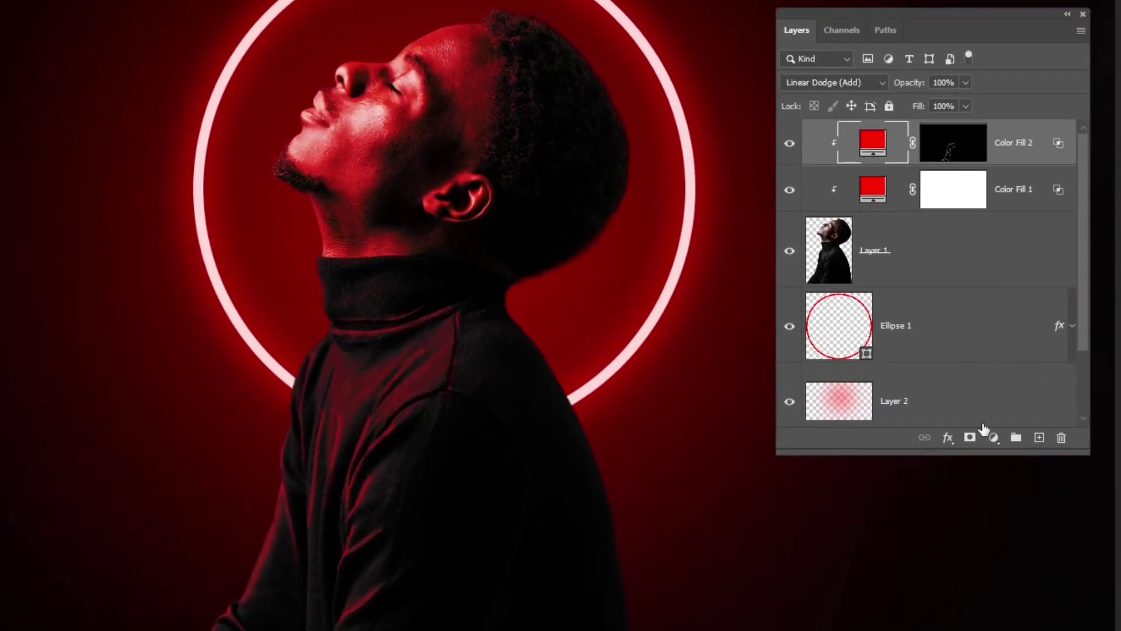
Add a Curves layer clipped to the man and drag its white point left to brighten highlights.
click(995, 437)
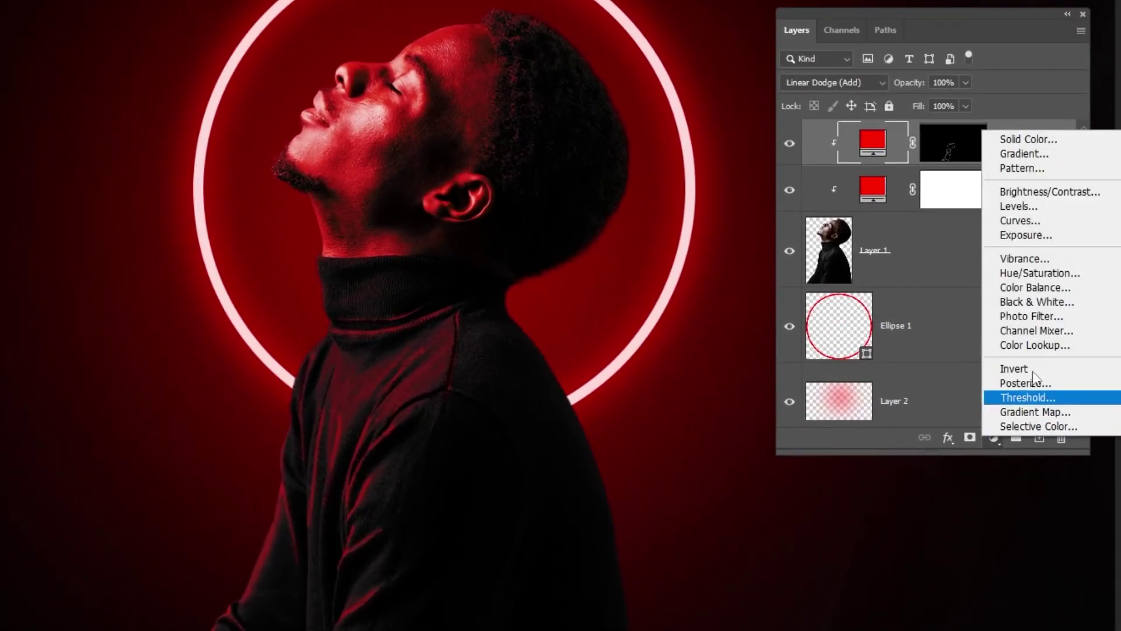
click(1031, 220)
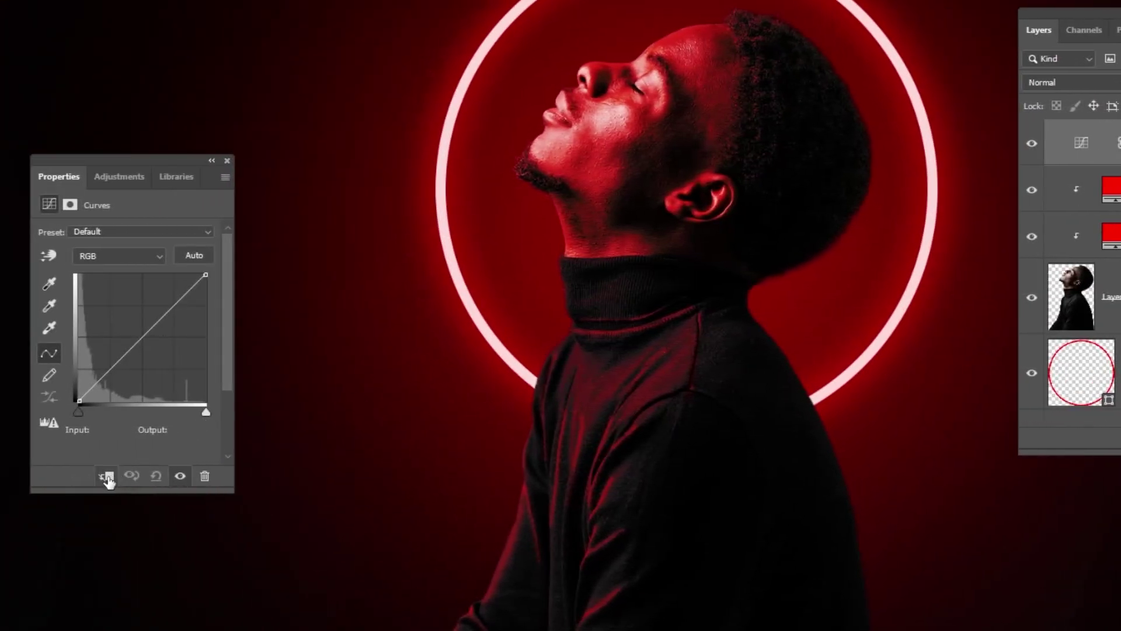
click(107, 477)
drag(205, 272, 134, 272)
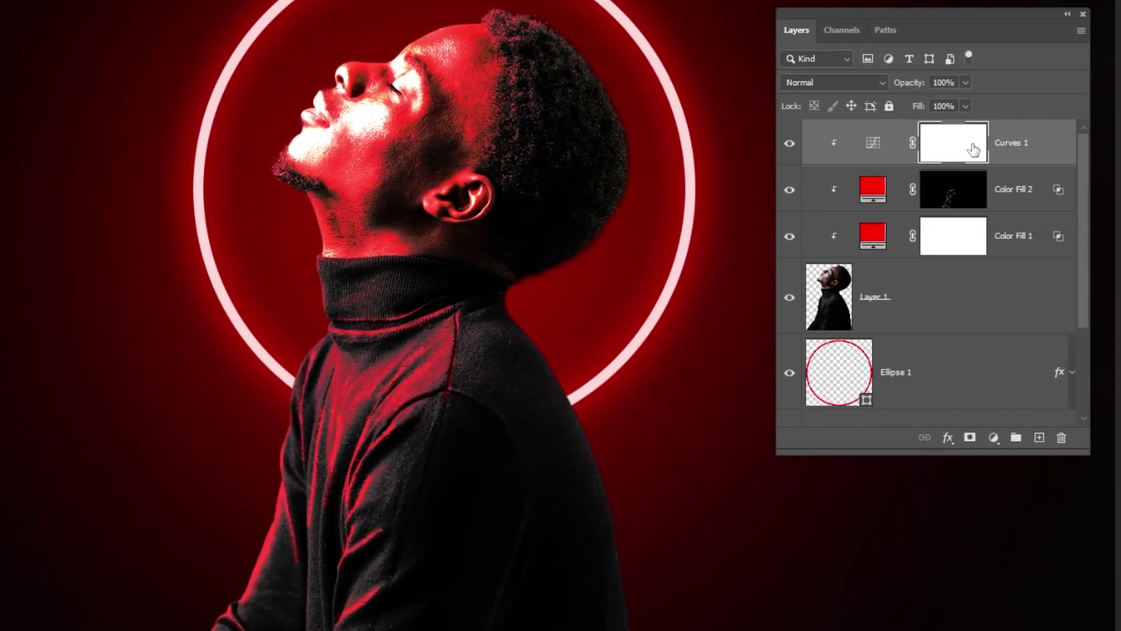
Invert the Curves 1 mask to black, then restore its brightening only on the sweater folds and collar.
key(ctrl+i)
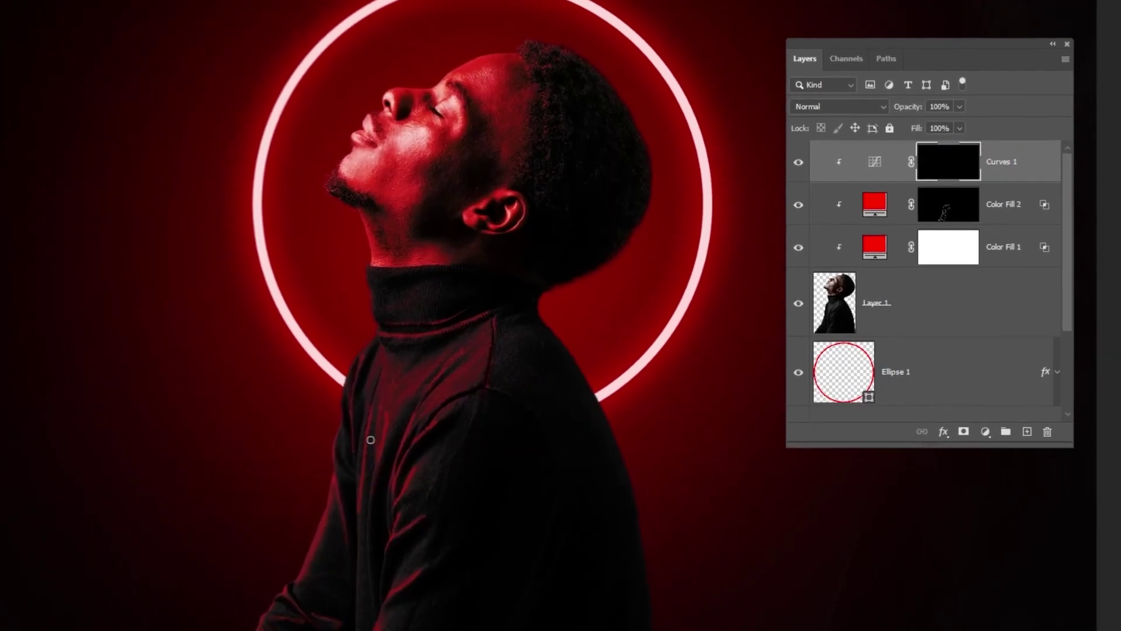
scroll(443, 395, up, 5)
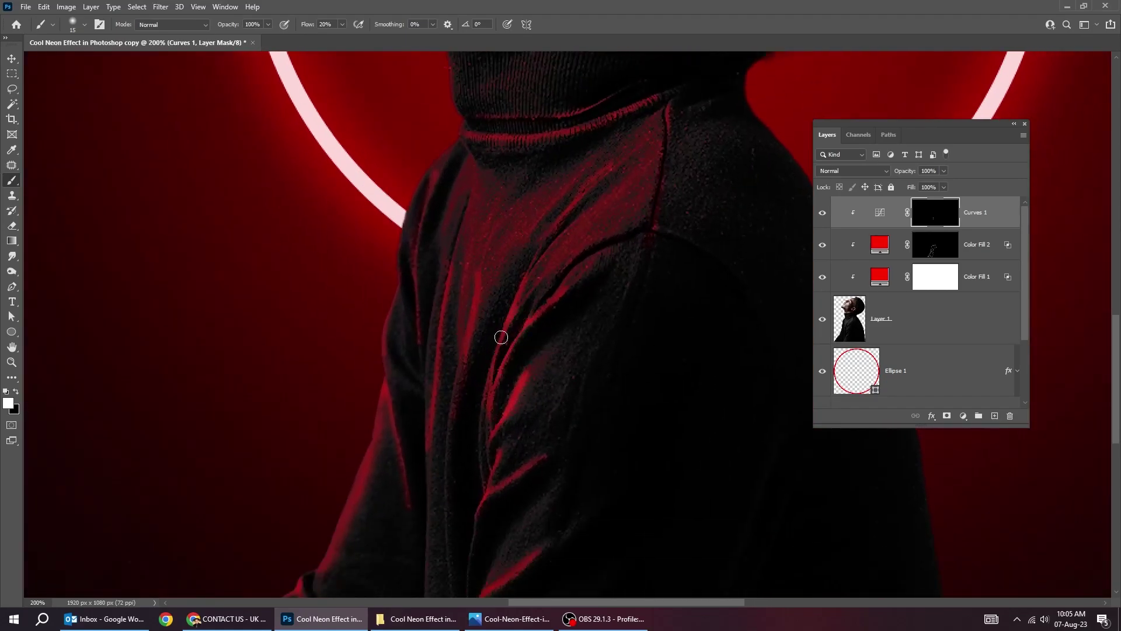
scroll(525, 274, up, 3)
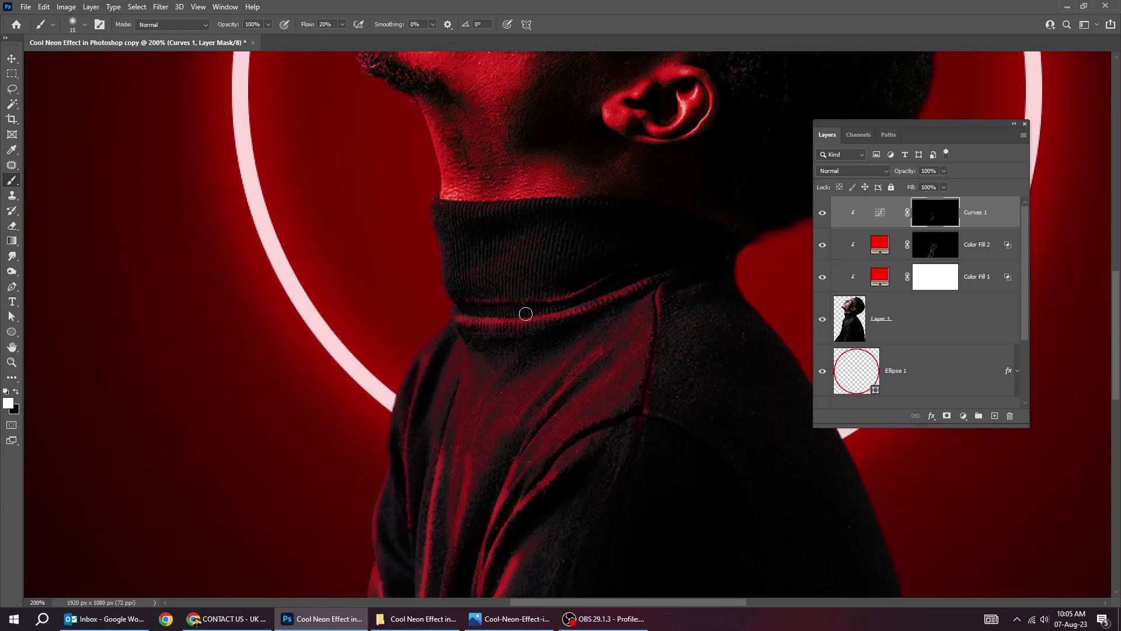
scroll(653, 292, down, 5)
Add a new empty Layer 3 directly above the pink-glow Layer 2.
key(v)
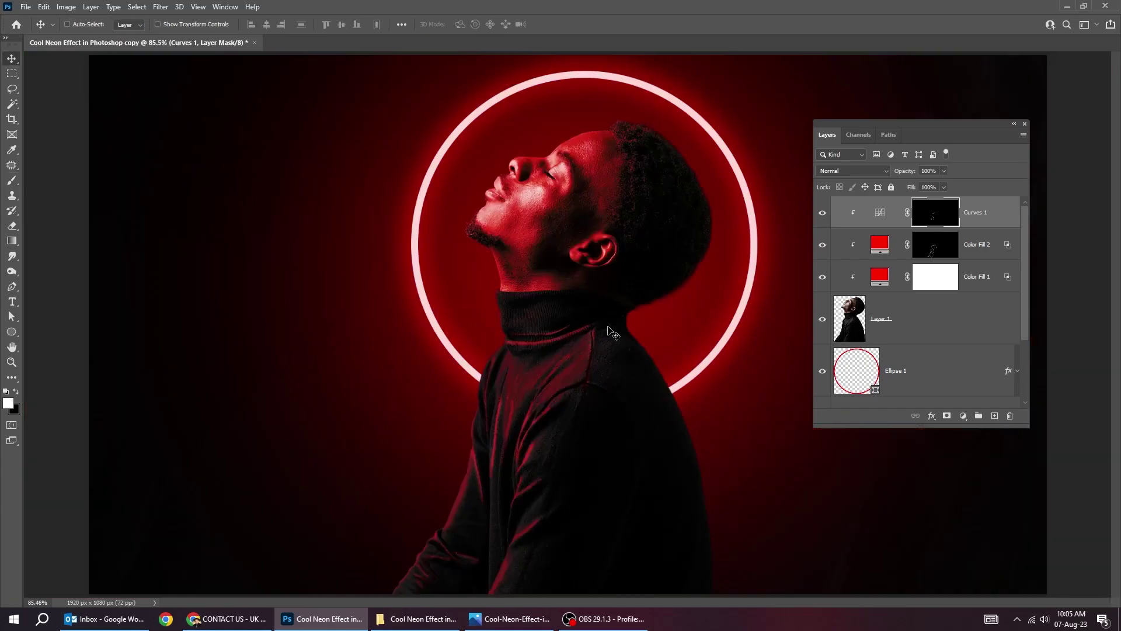
click(961, 322)
scroll(969, 329, down, 2)
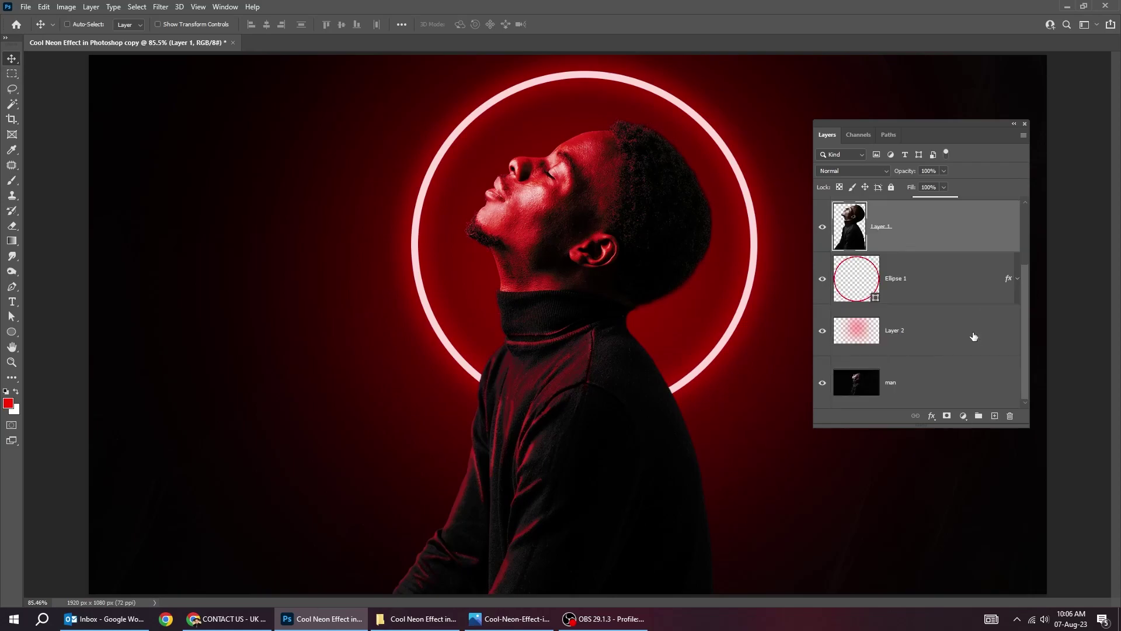
click(959, 331)
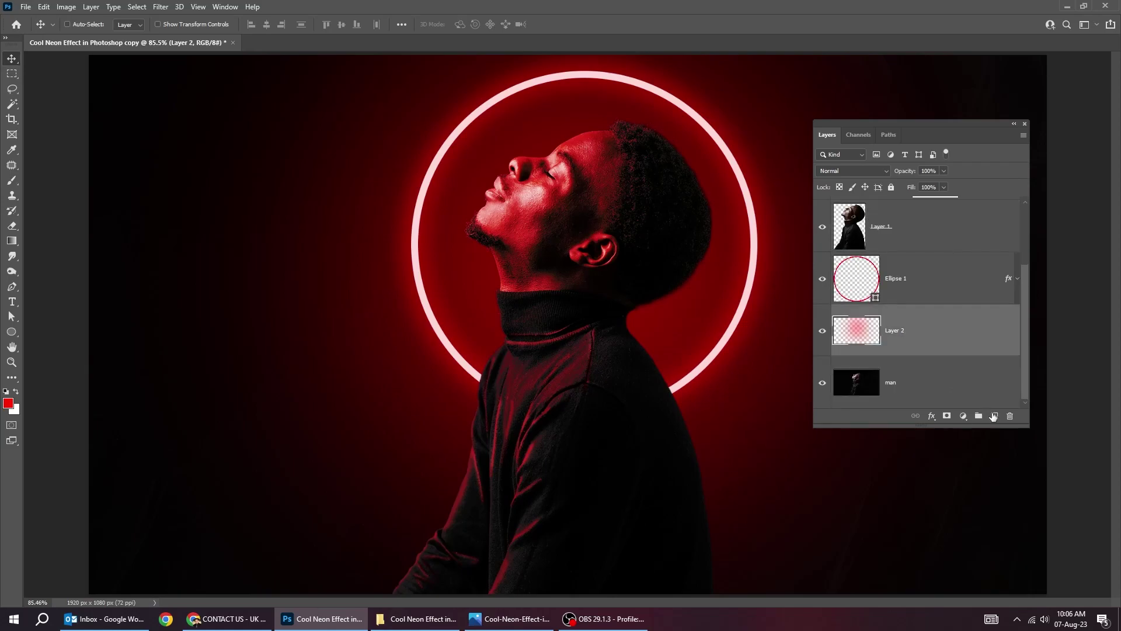
click(993, 416)
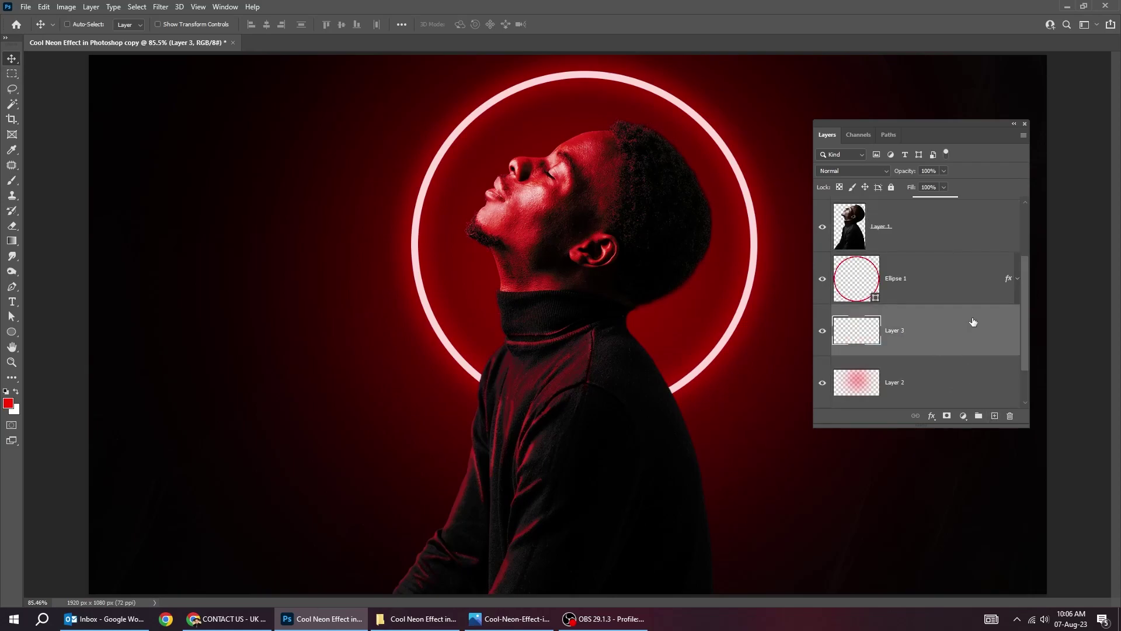
key(Tab)
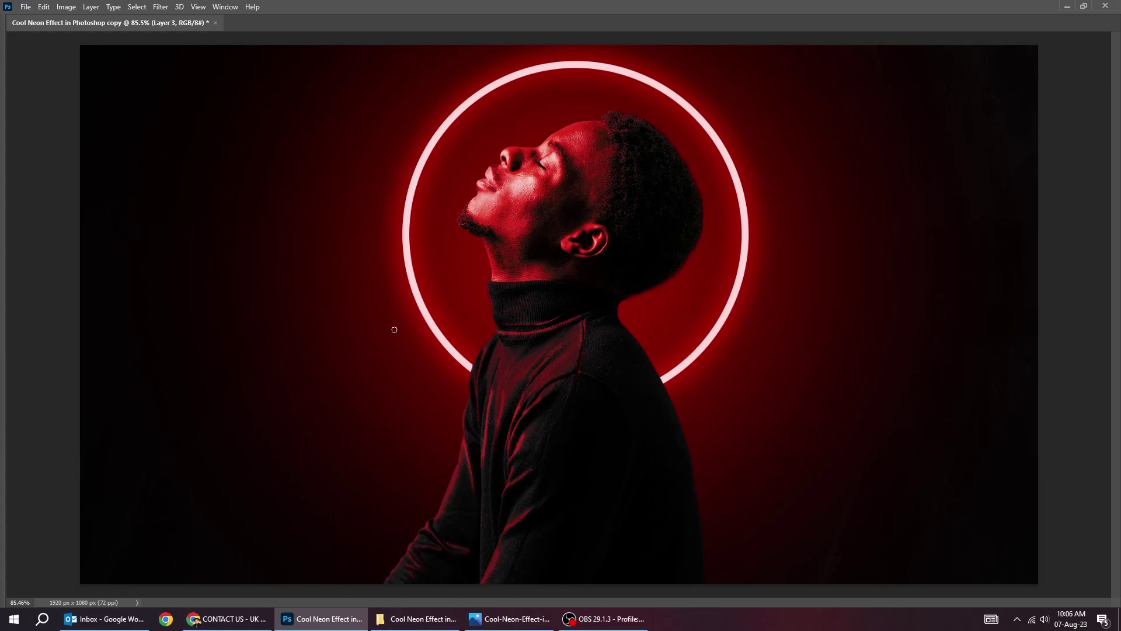
key(Tab)
Load Free Smoke brush 17 from the brush presets and enlarge it to 2300 px.
key(F5)
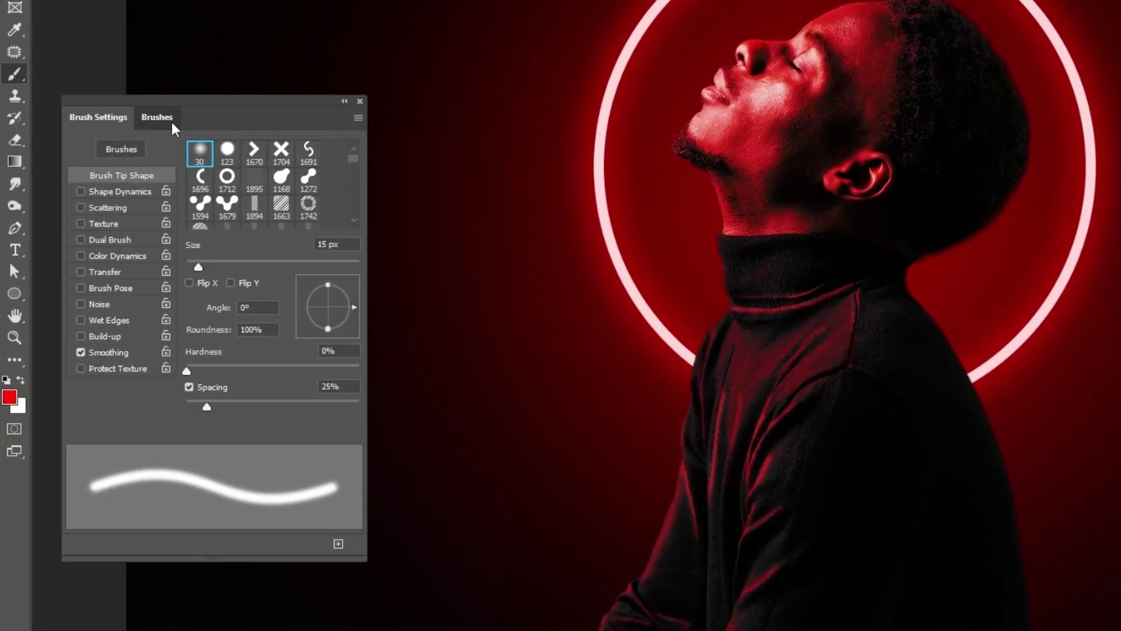
click(110, 209)
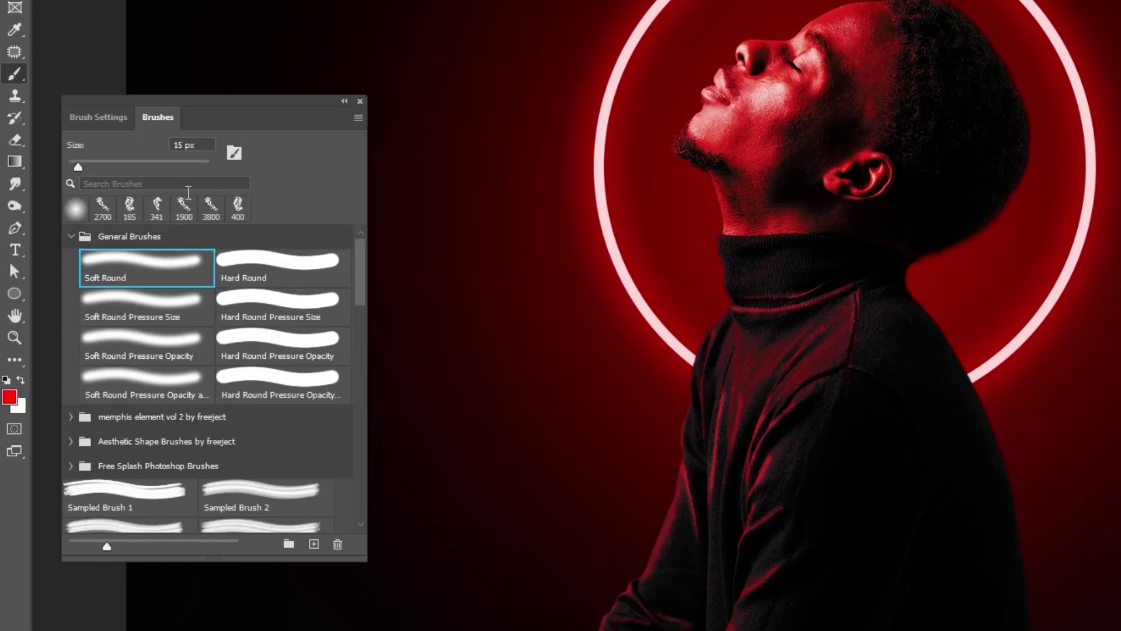
scroll(173, 326, down, 2)
scroll(248, 288, down, 15)
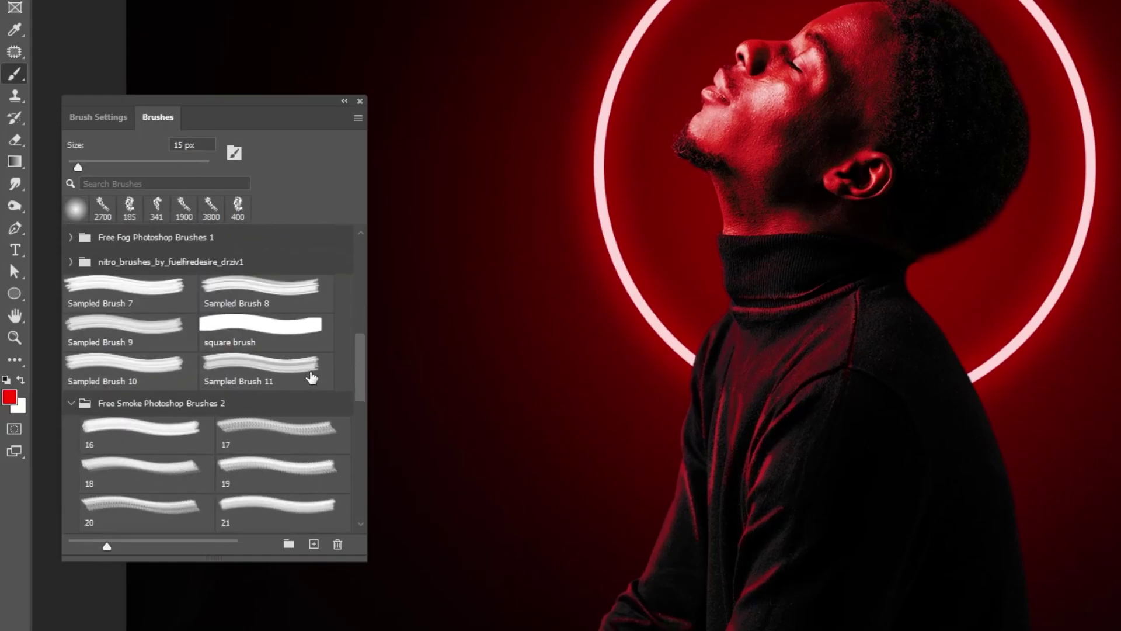
mouse_move(362, 409)
mouse_down()
mouse_move(369, 516)
mouse_move(361, 392)
mouse_up()
key(bracketright)
key(bracketright)
key(bracketright)
key(bracketright)
key(bracketright)
key(bracketright)
key(bracketright)
key(bracketright)
key(bracketright)
key(bracketright)
key(bracketright)
key(bracketright)
key(bracketright)
key(bracketright)
key(bracketright)
key(bracketright)
key(bracketright)
key(bracketright)
key(bracketright)
key(bracketright)
Stamp white smoke around the man and ring at 1600 px brush size, then shrink it to 1000 px.
click(360, 101)
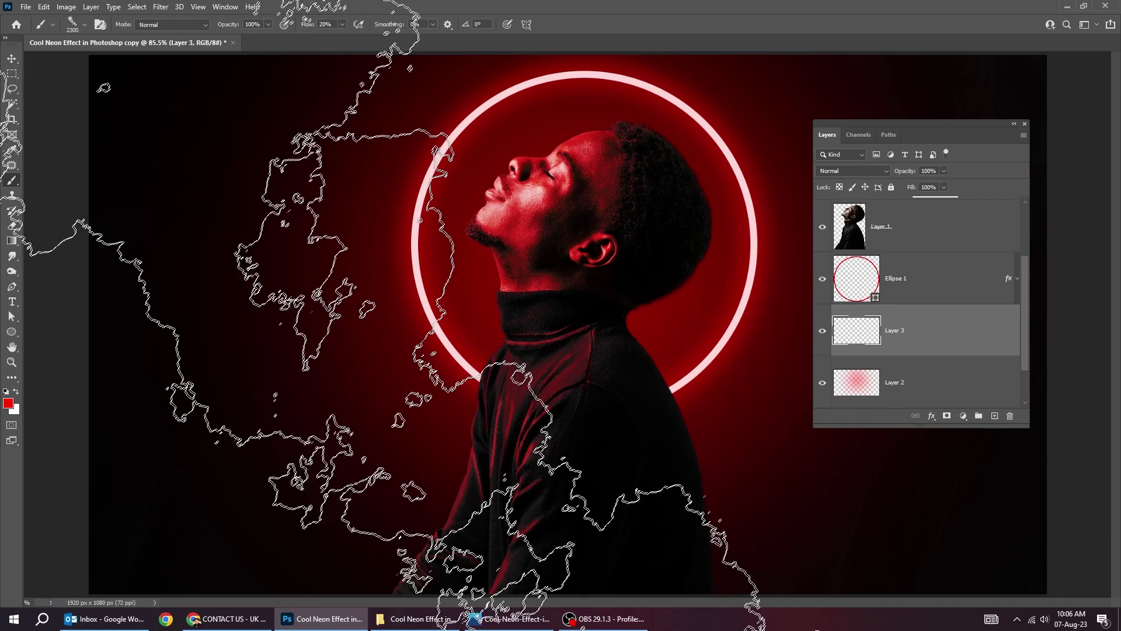
key(bracketleft)
key(bracketleft)
key(bracketleft)
key(bracketleft)
key(bracketleft)
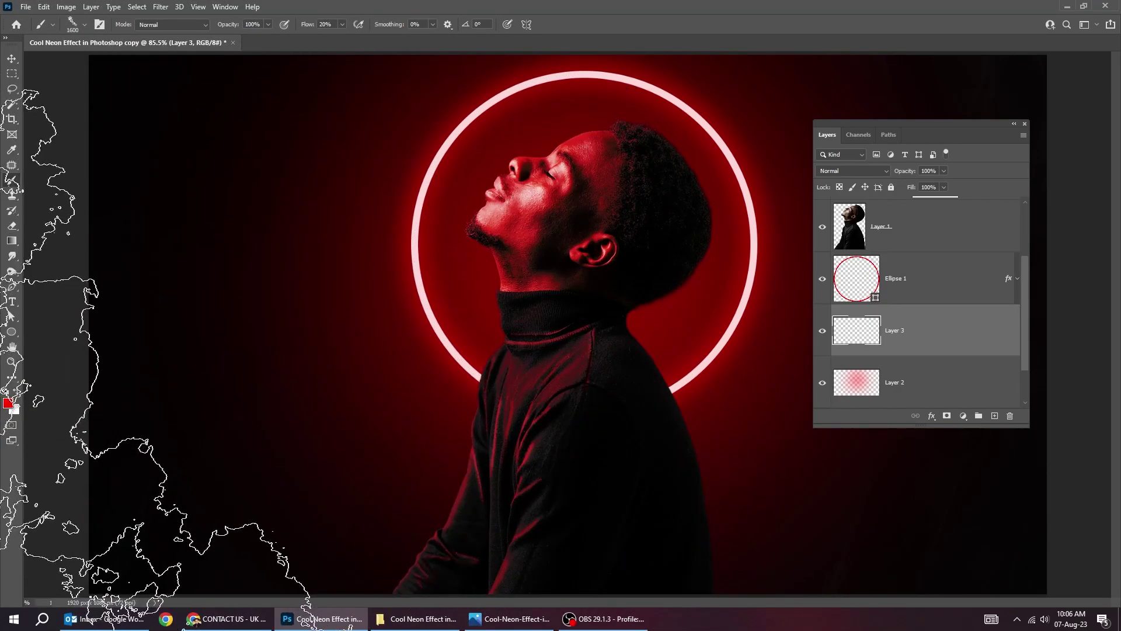
key(x)
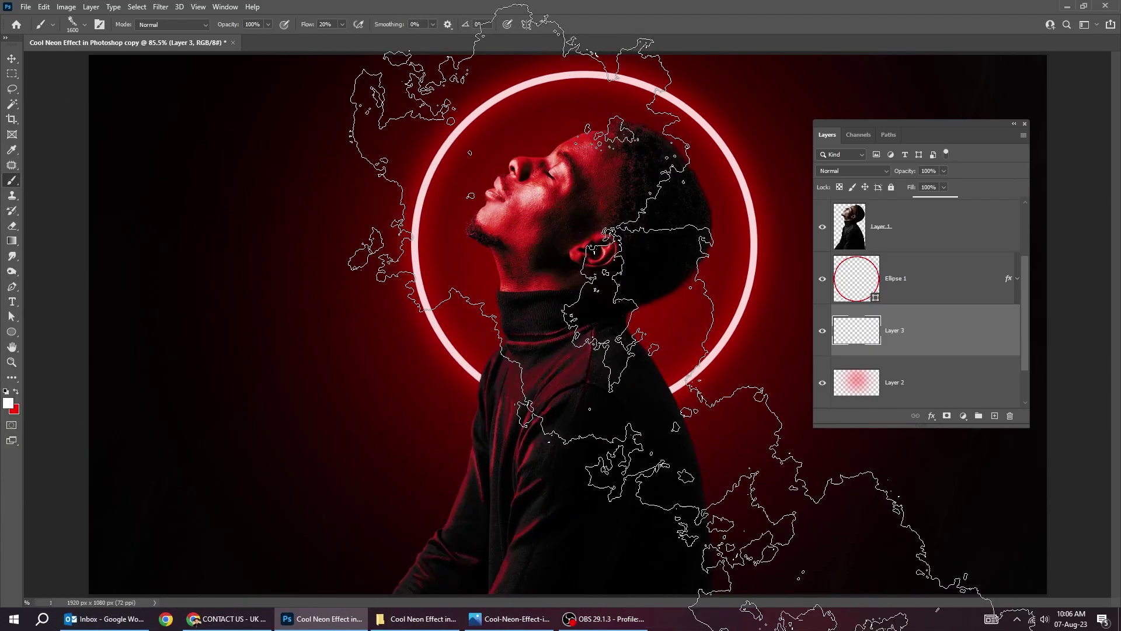
click(666, 321)
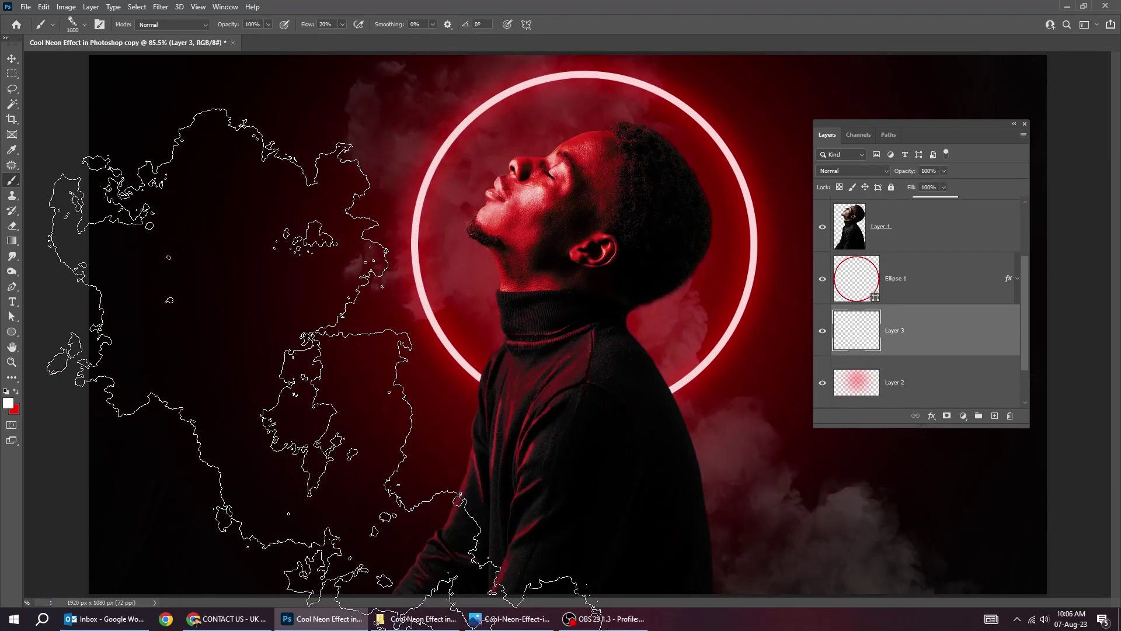
key(bracketleft)
key(bracketleft)
key(bracketleft)
key(bracketleft)
key(bracketleft)
key(bracketleft)
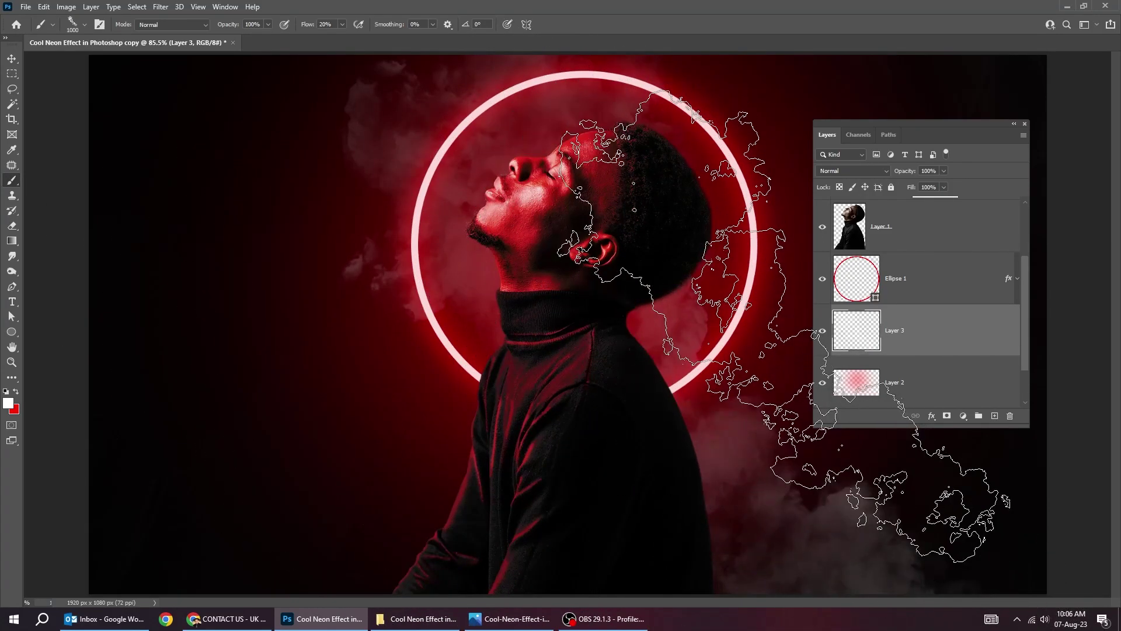